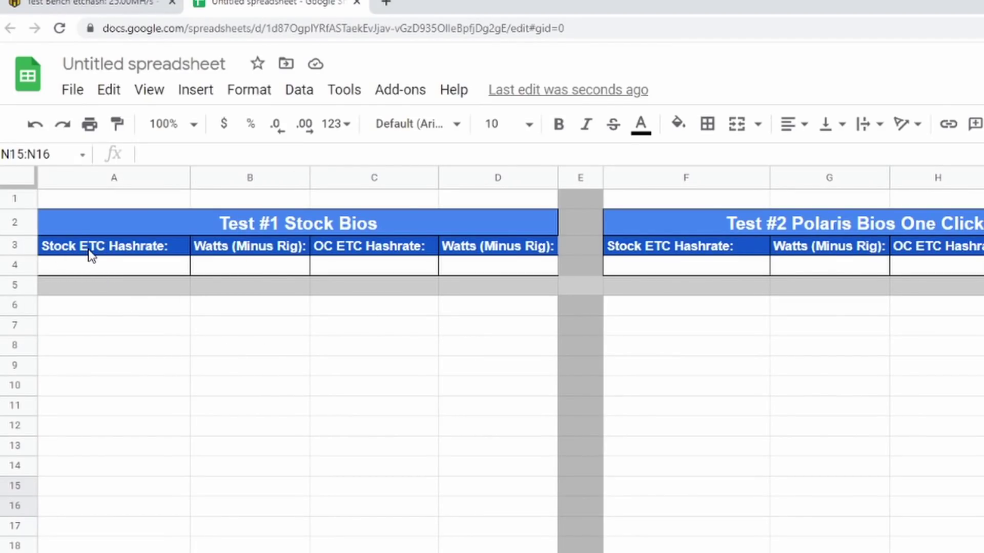
- Enter the stock test's hashrate 25.00 in A4 and 158.00 watts in B4
left_click(114, 271)
type("25.00")
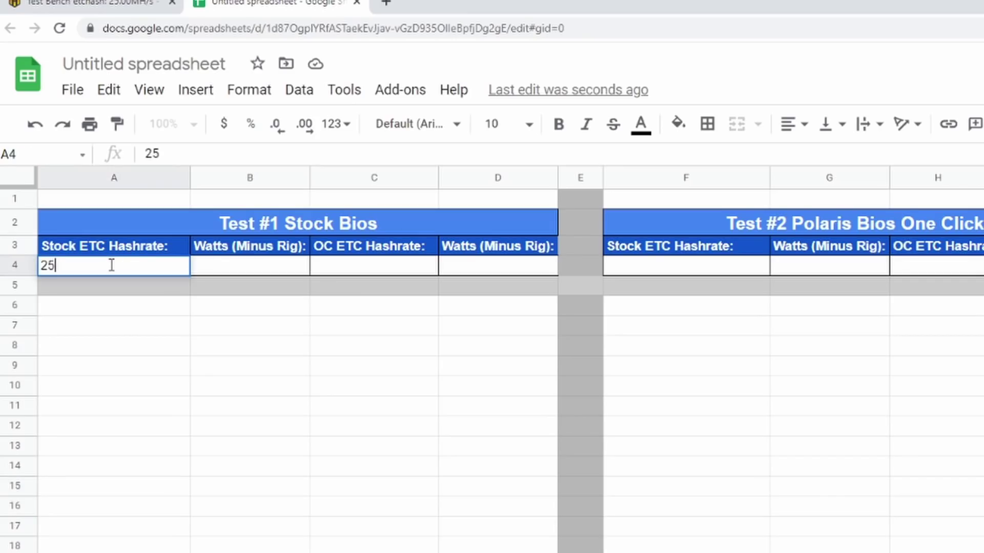
left_click(249, 270)
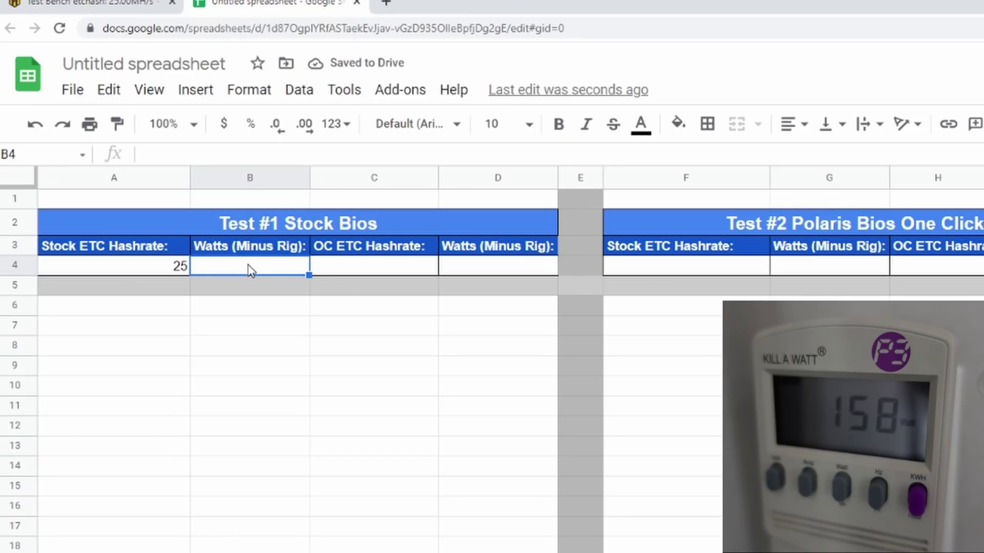
type("158.00")
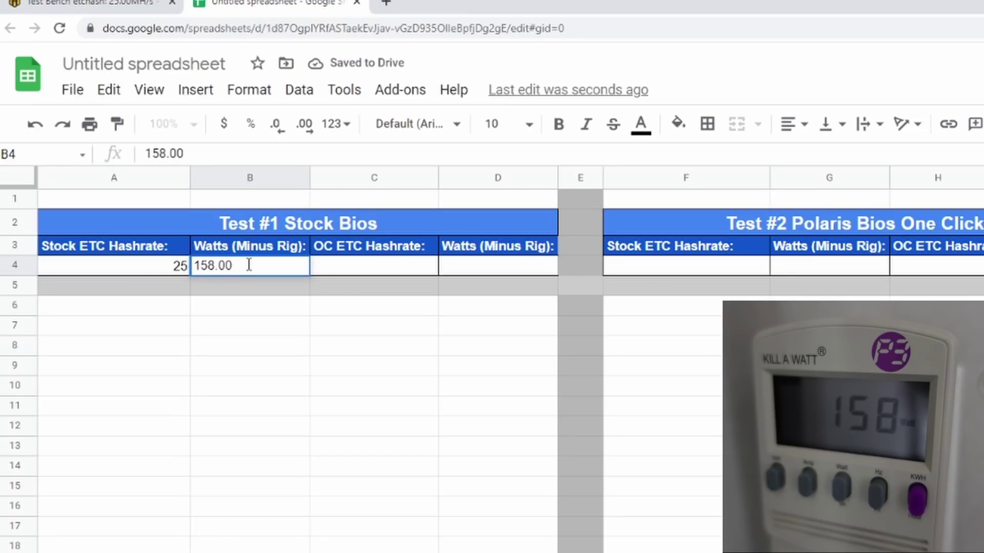
left_click(363, 327)
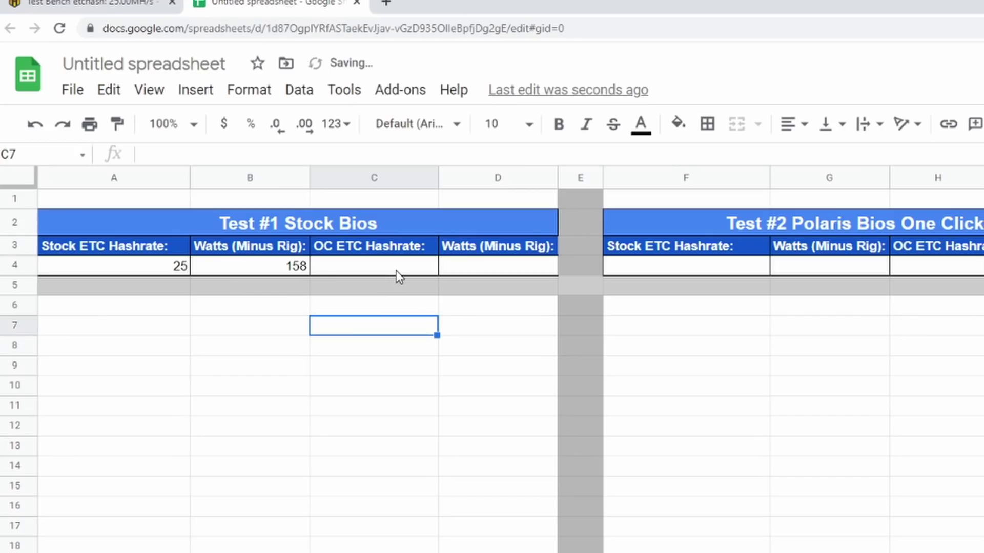
left_click(398, 274)
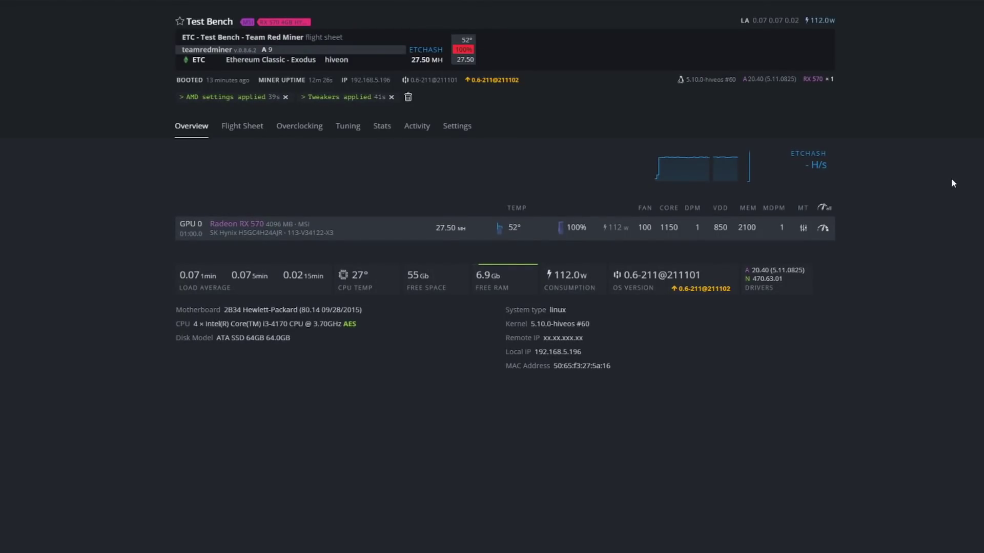
- Review the GPU's overclock Config fields and amdmemtweak tooltips, then close the dialog
left_click(823, 228)
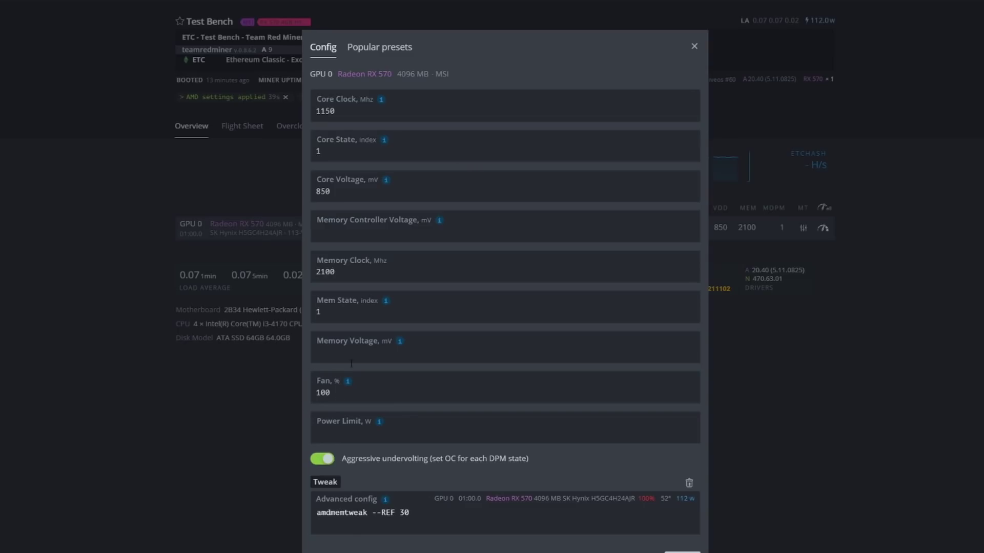
mouse_move(376, 413)
mouse_move(380, 145)
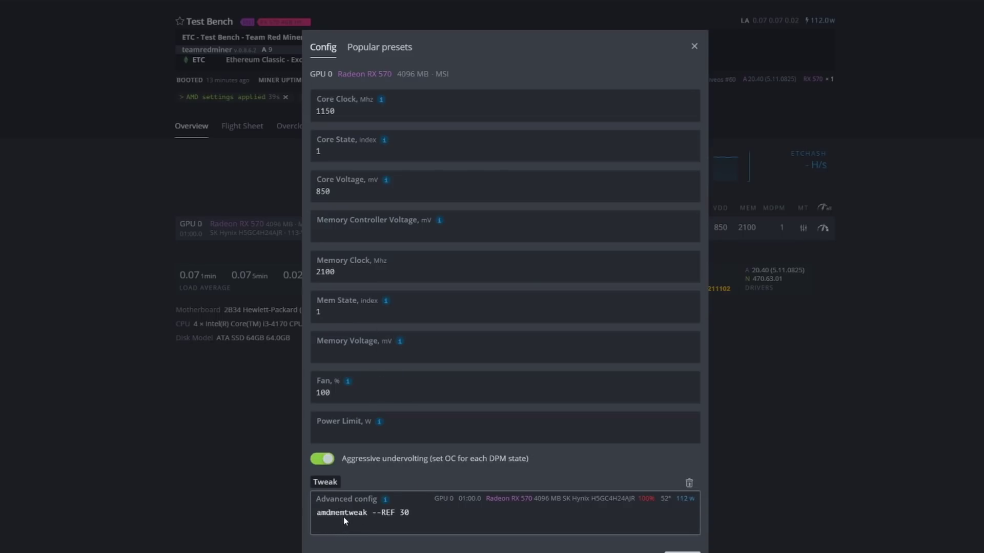
mouse_move(385, 499)
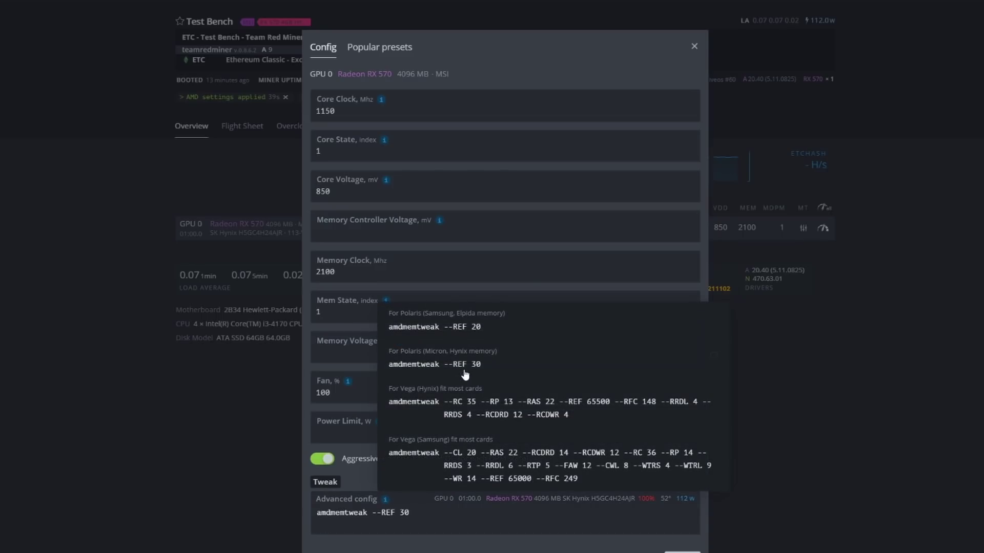
mouse_move(472, 365)
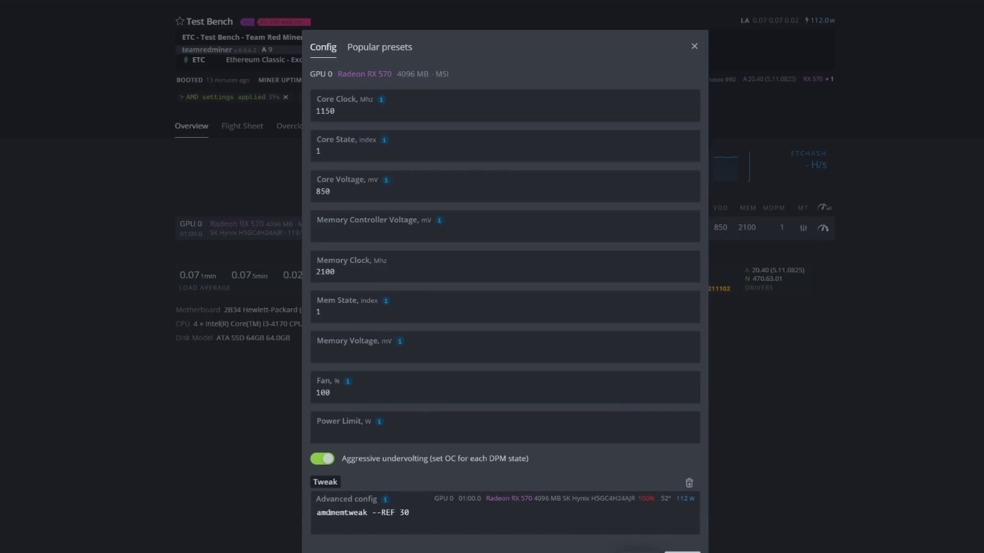
key("Escape")
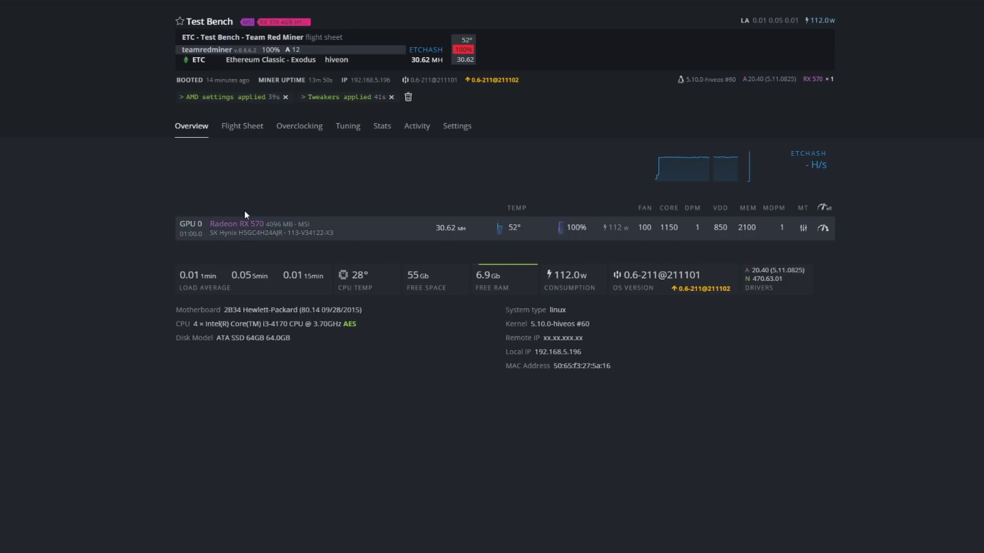
- Refresh the Hive OS overview and correct the overclocked hashrate in C4 to 30.62
key("F5")
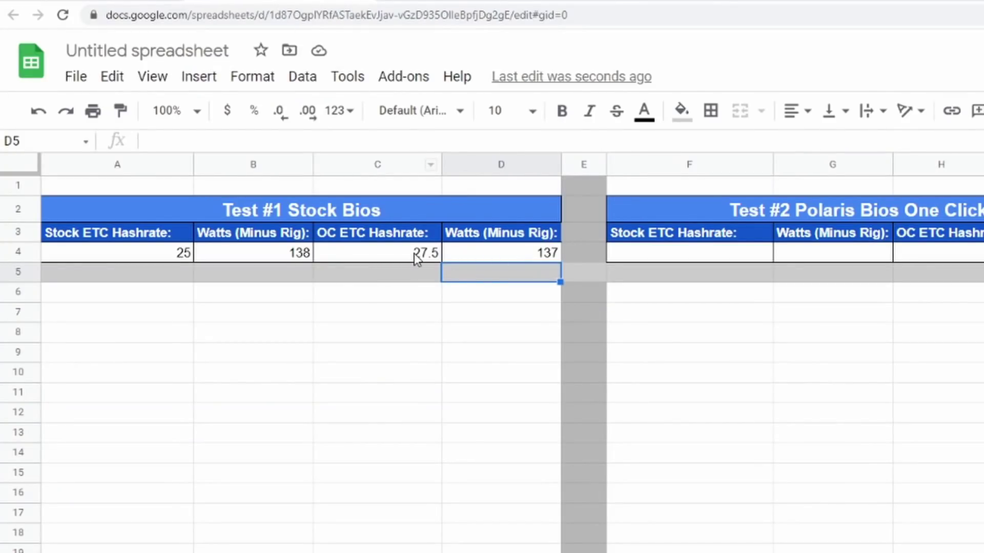
double_click(414, 253)
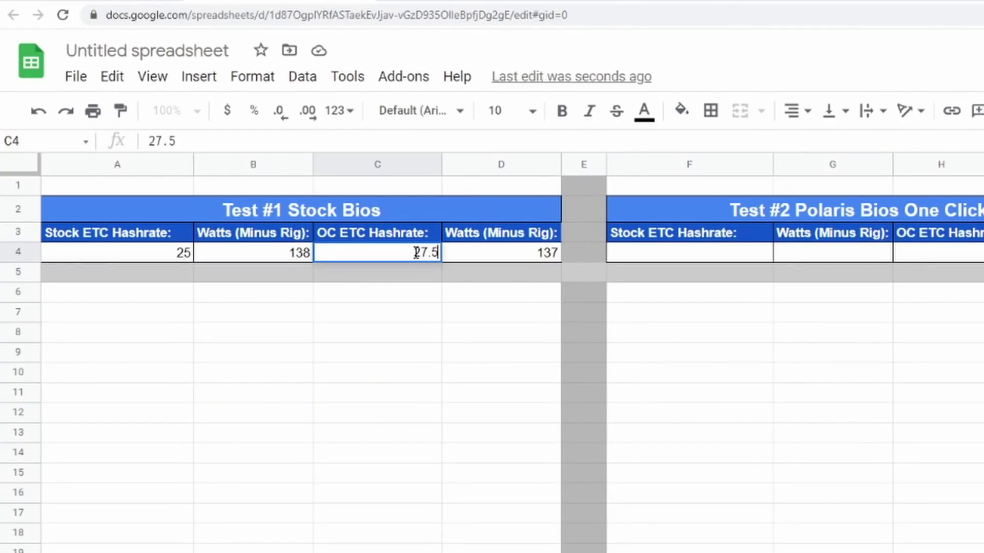
type("30.6")
key("BackSpace")
key("BackSpace")
key("BackSpace")
key("BackSpace")
key("BackSpace")
key("BackSpace")
key("BackSpace")
key("BackSpace")
type("30.")
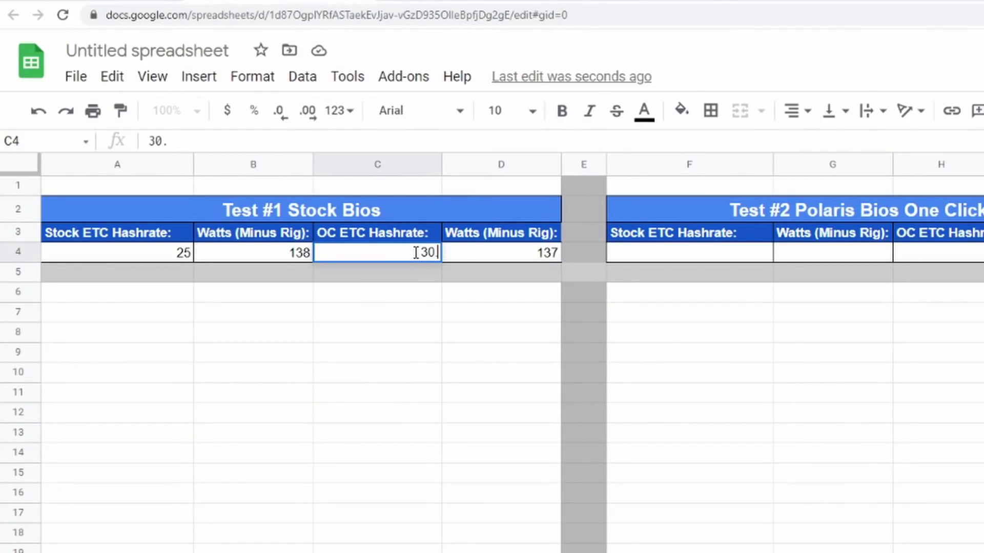
type("62")
left_click(436, 353)
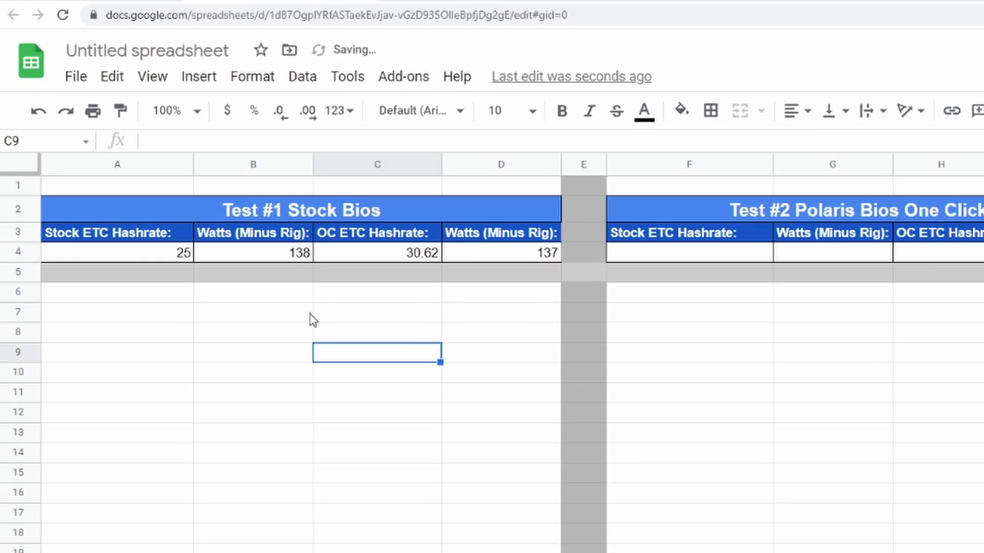
- Check the wattage formulas in B4 and D4 and the hashrate in C4
left_click(304, 257)
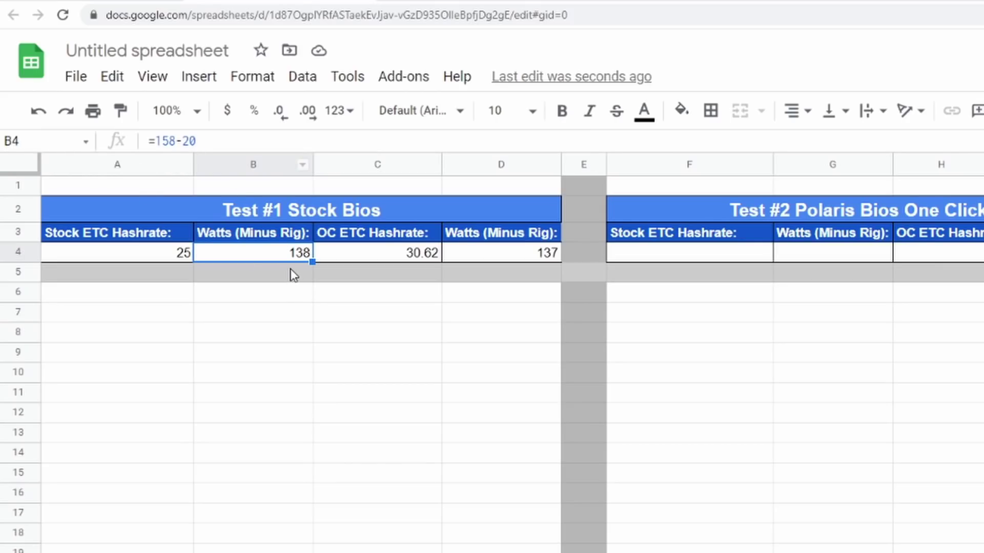
left_click(396, 297)
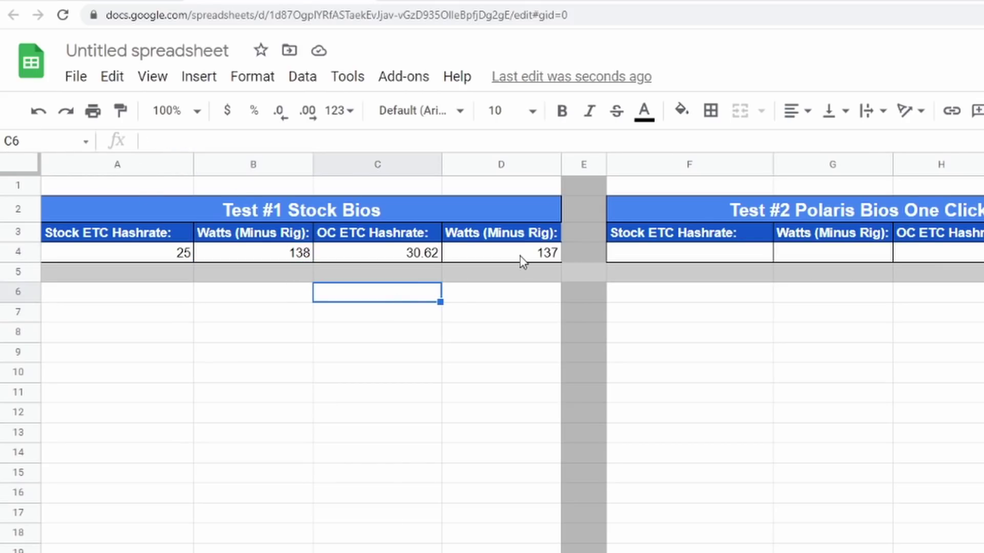
left_click(419, 258)
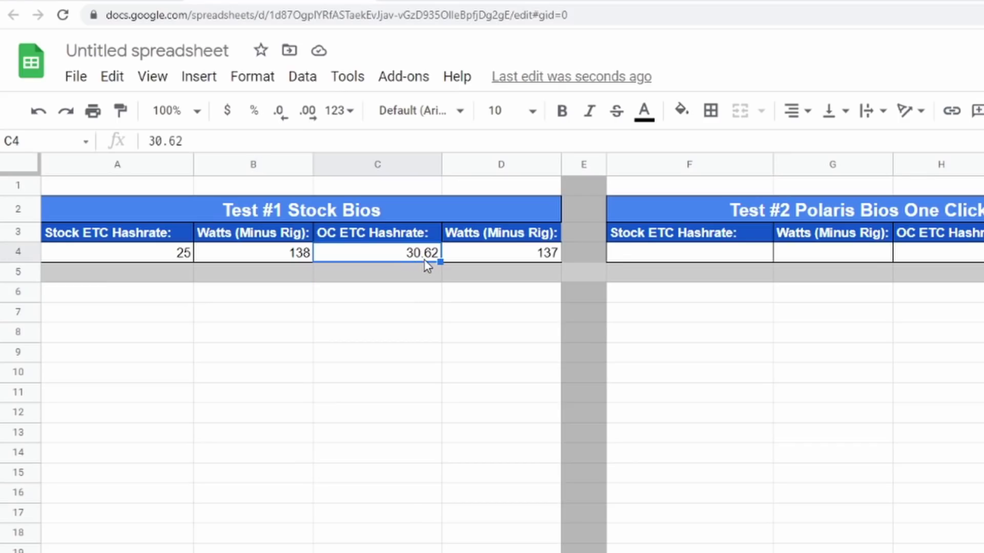
left_click(521, 255)
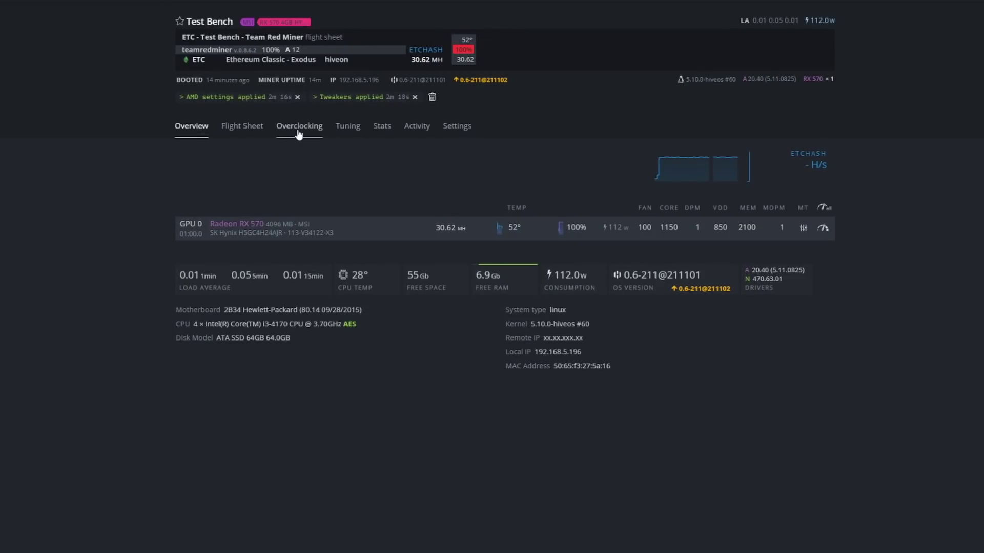
- Flash the Banshee ROM from the Polaris One Click Bios Mod folder onto GPU 0 with forced flashing
left_click(298, 134)
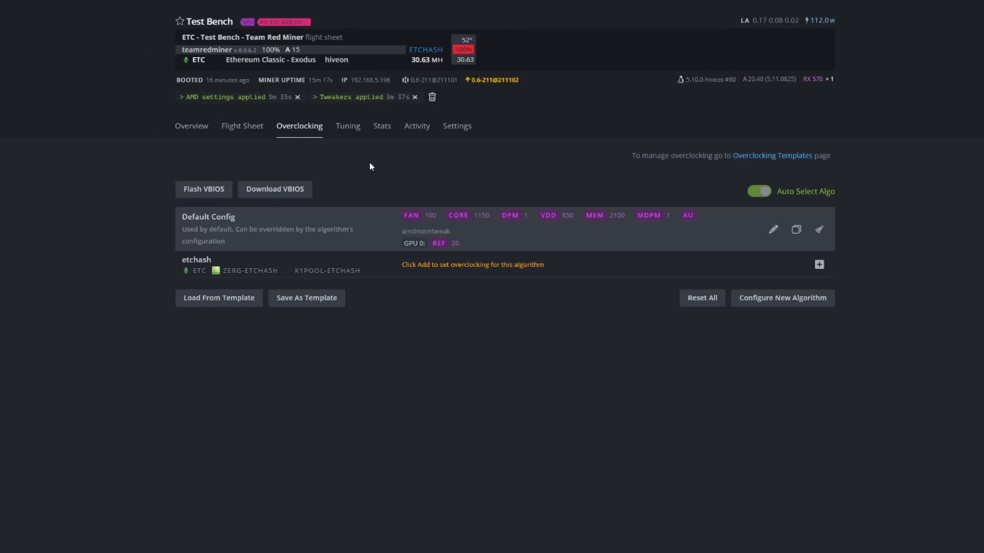
left_click(210, 194)
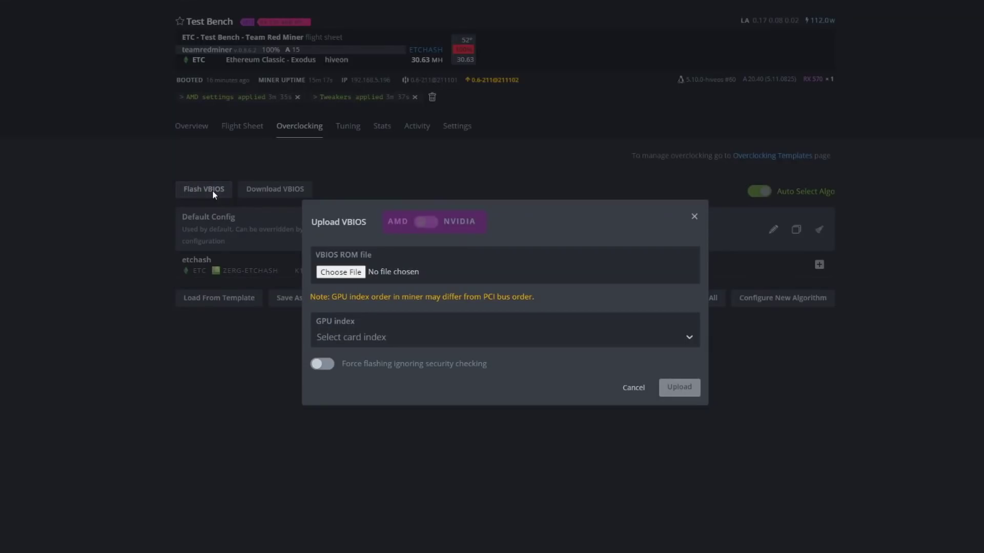
left_click(341, 272)
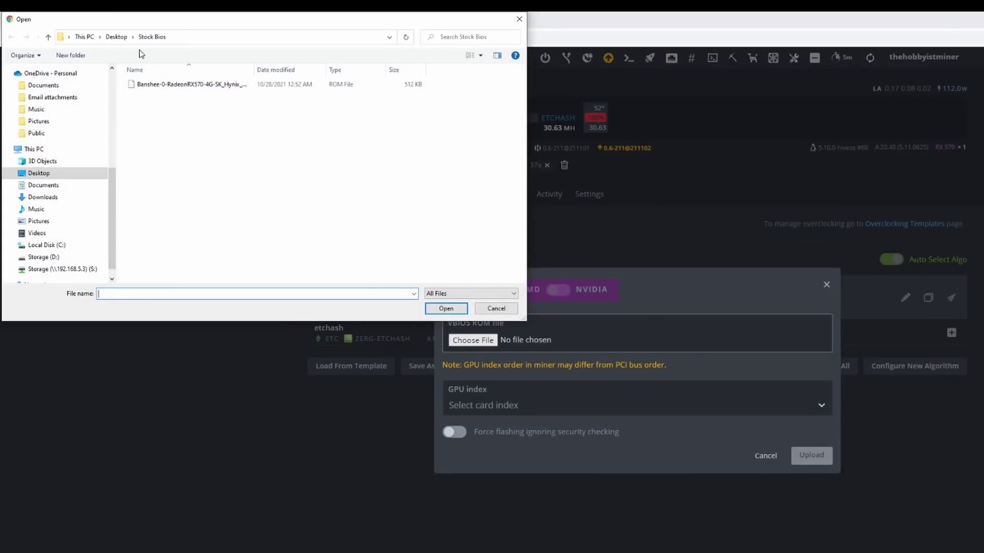
left_click(117, 36)
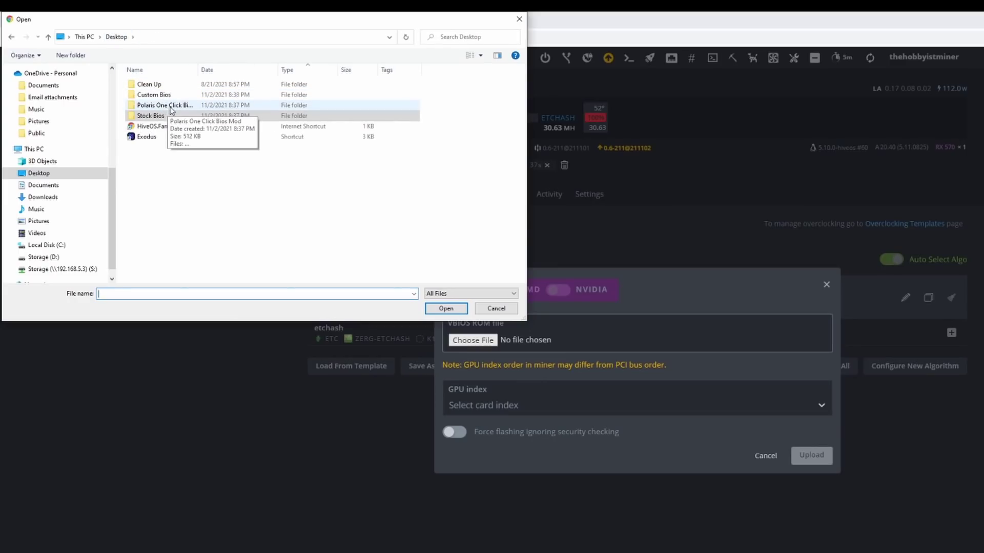
left_click_drag(198, 70, 228, 72)
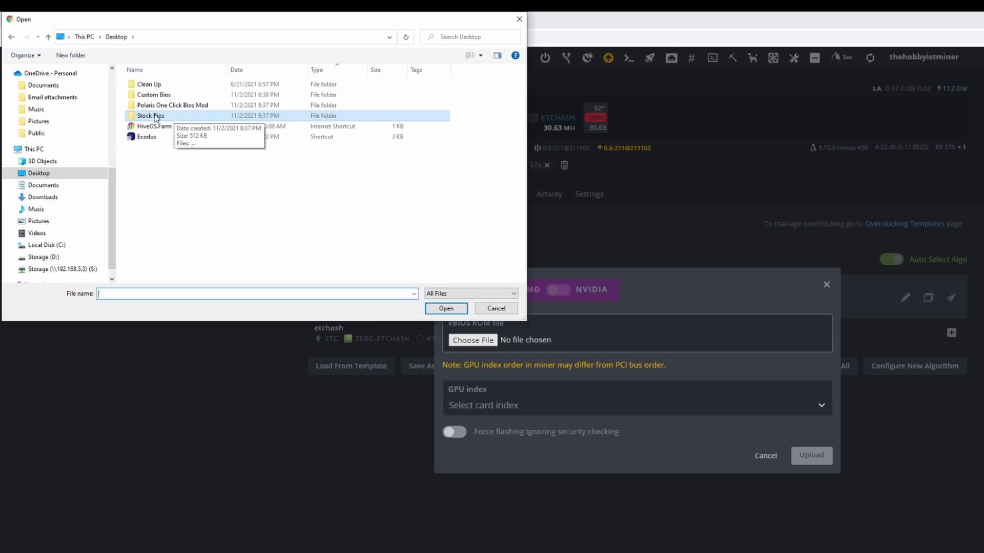
double_click(185, 105)
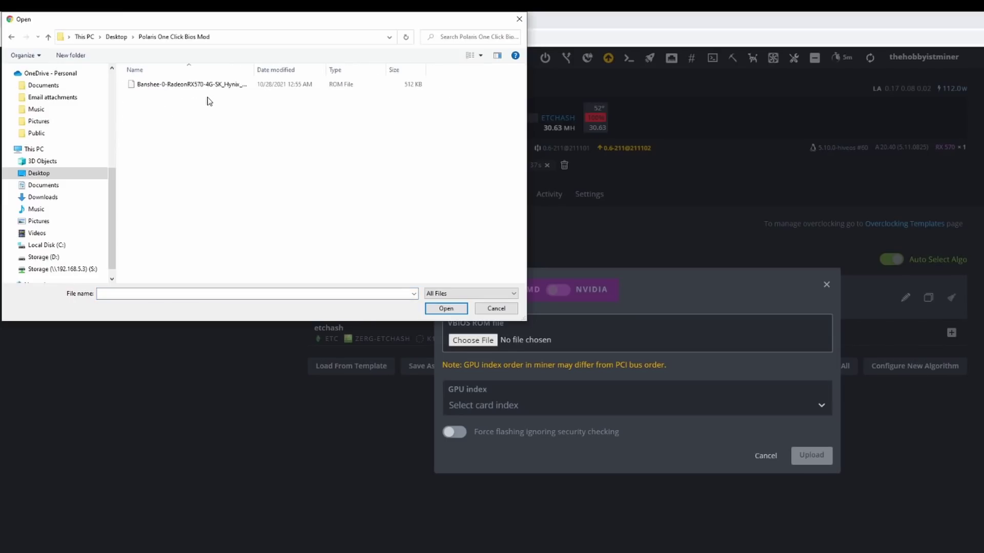
double_click(217, 87)
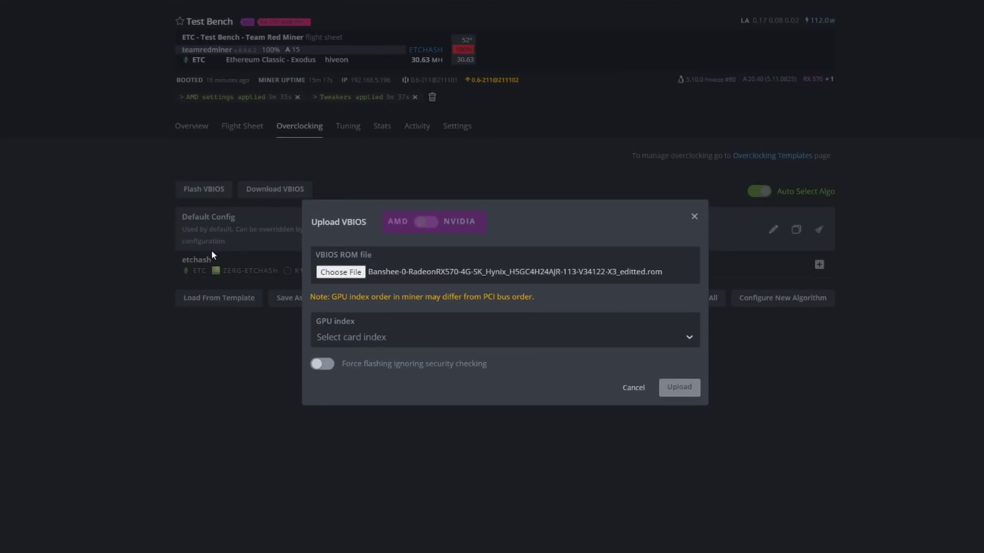
left_click(511, 407)
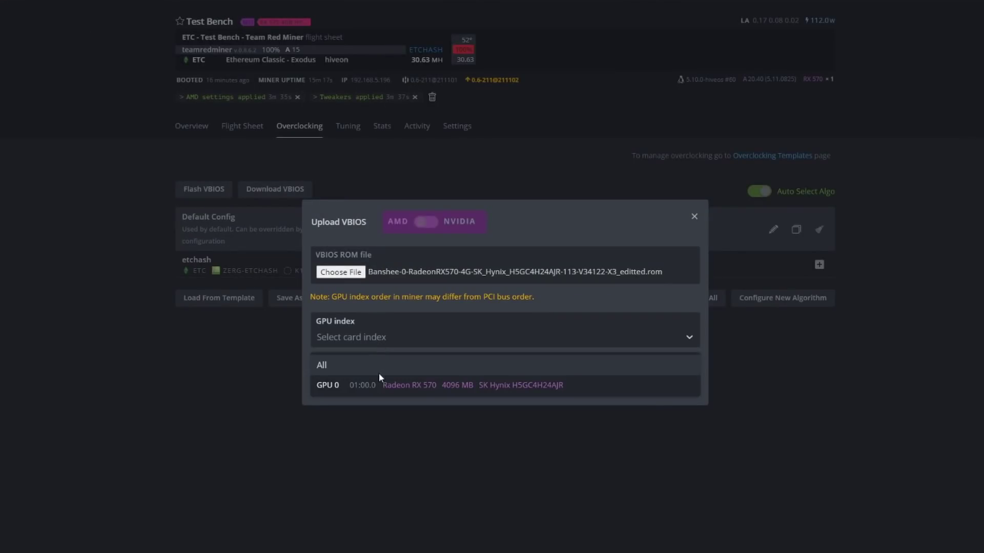
left_click(404, 387)
left_click(323, 364)
left_click(683, 389)
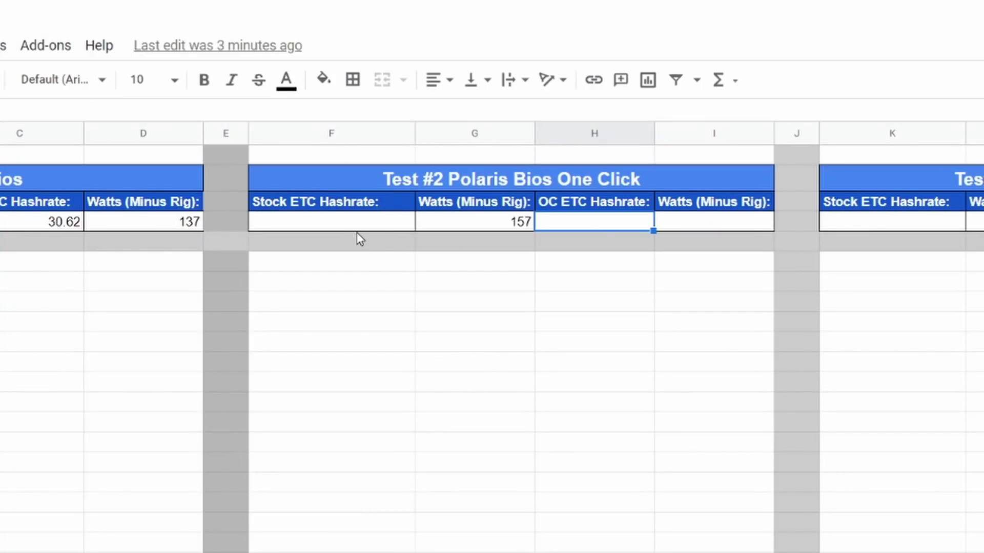
- Enter 25.72 as the Test #2 stock hashrate and change its wattage to =157-20
left_click(363, 226)
type("25.72")
key("Return")
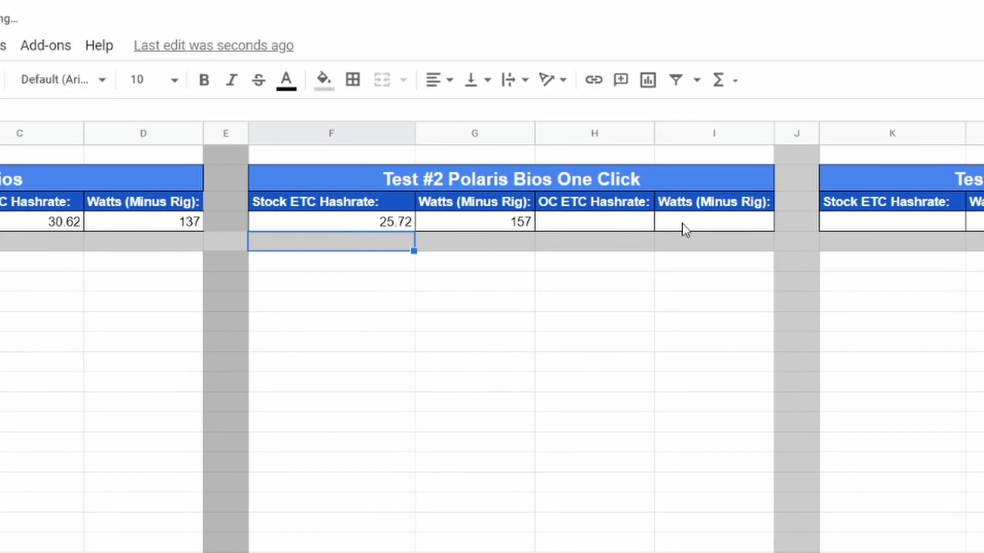
left_click(525, 225)
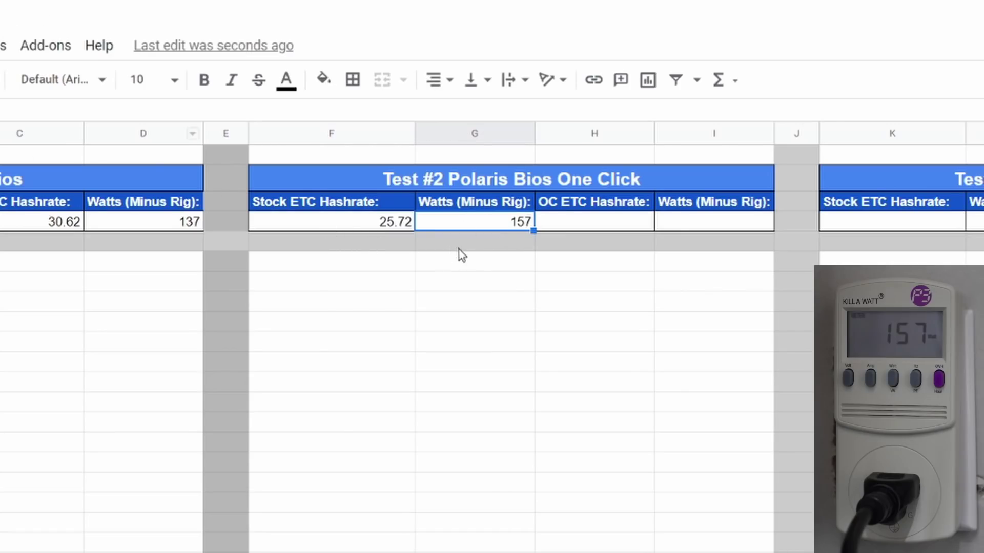
key("Return")
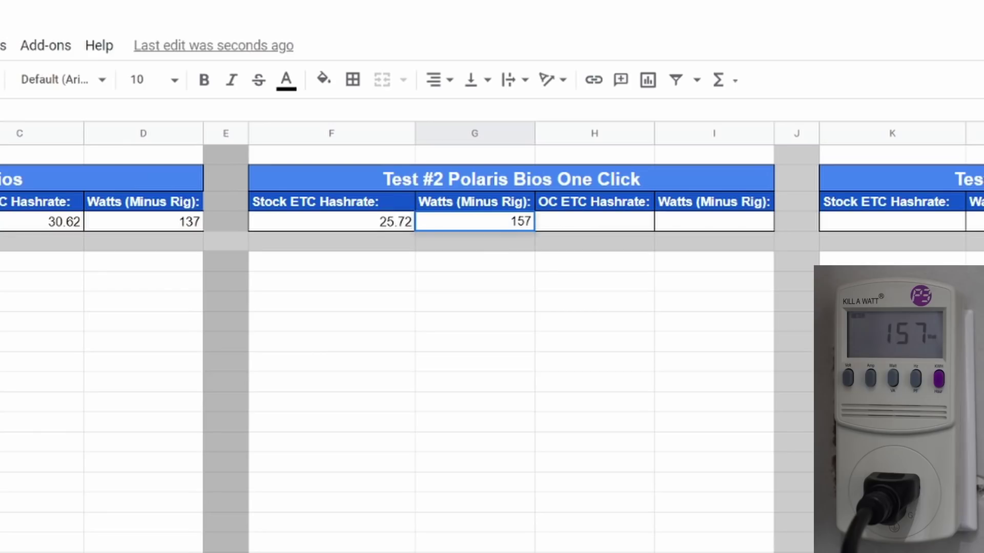
key("BackSpace")
key("BackSpace")
key("BackSpace")
type("=157-20")
key("Return")
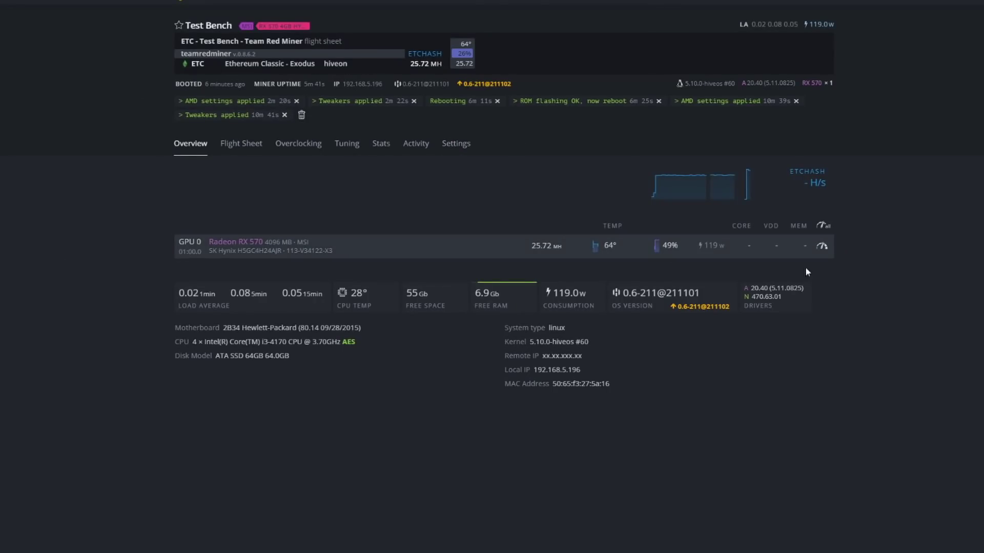
- Set GPU 0's core to 1150 at 850 mV, memory 2100, both states 1, fan 100
left_click(822, 248)
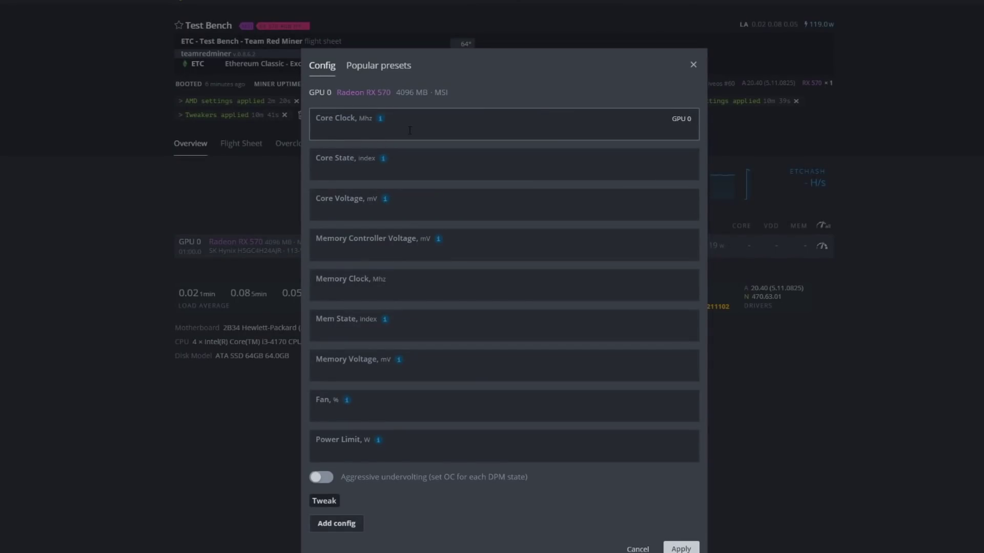
type("1150")
key("Tab")
type("1")
key("Tab")
type("850")
key("Tab")
key("Tab")
type("2100")
key("Tab")
type("1")
key("Tab")
key("Tab")
type("100")
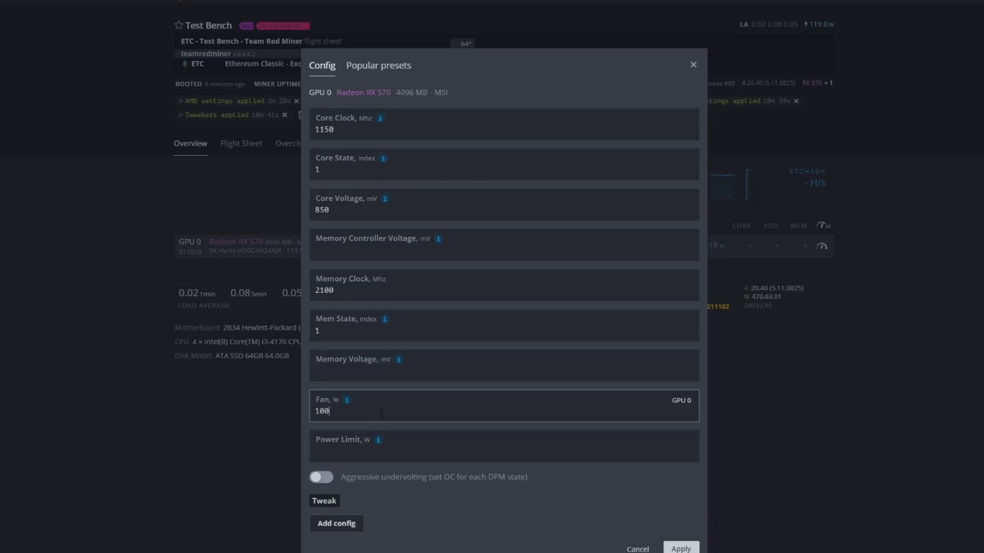
- Enable aggressive undervolting and add the amdmemtweak --REF 30 advanced config
left_click(321, 481)
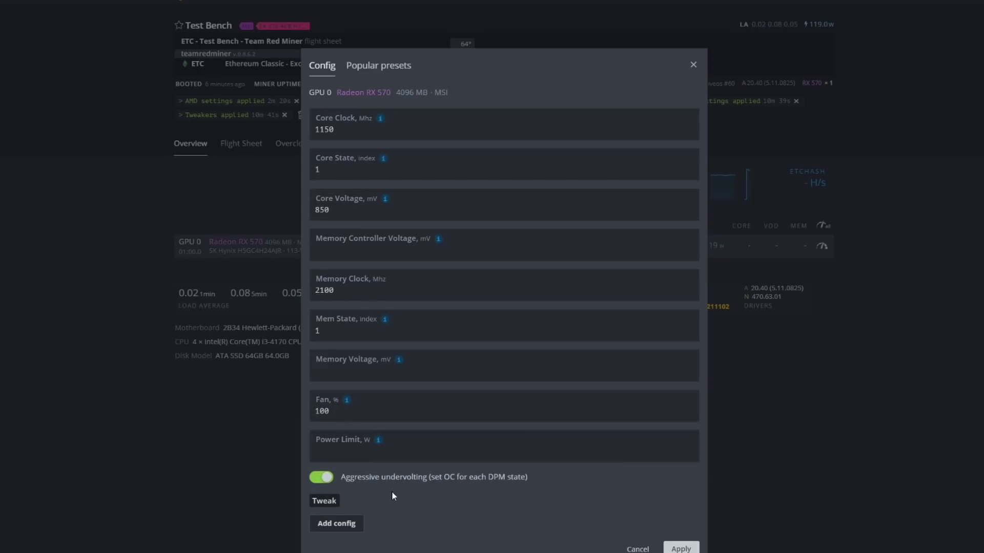
left_click(338, 525)
mouse_move(386, 506)
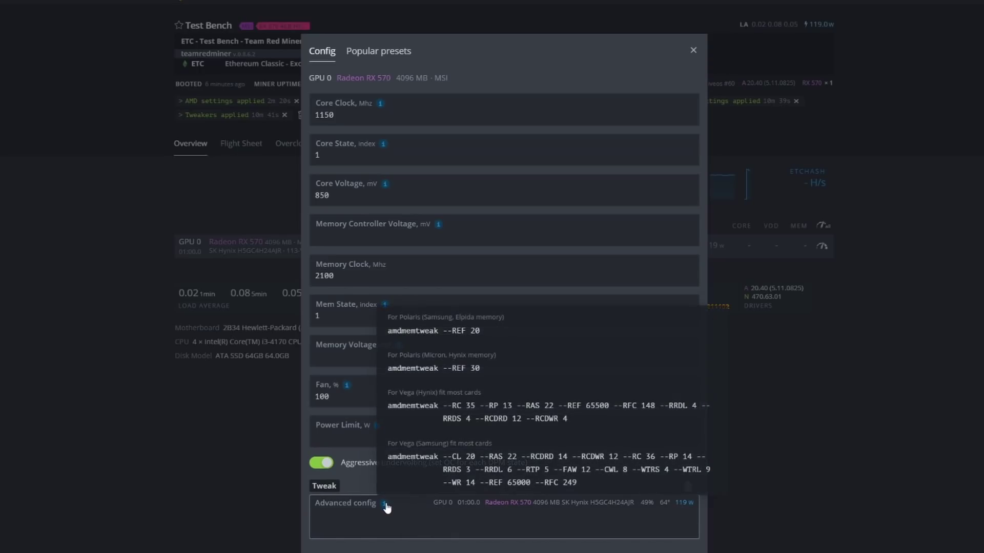
left_click(444, 368)
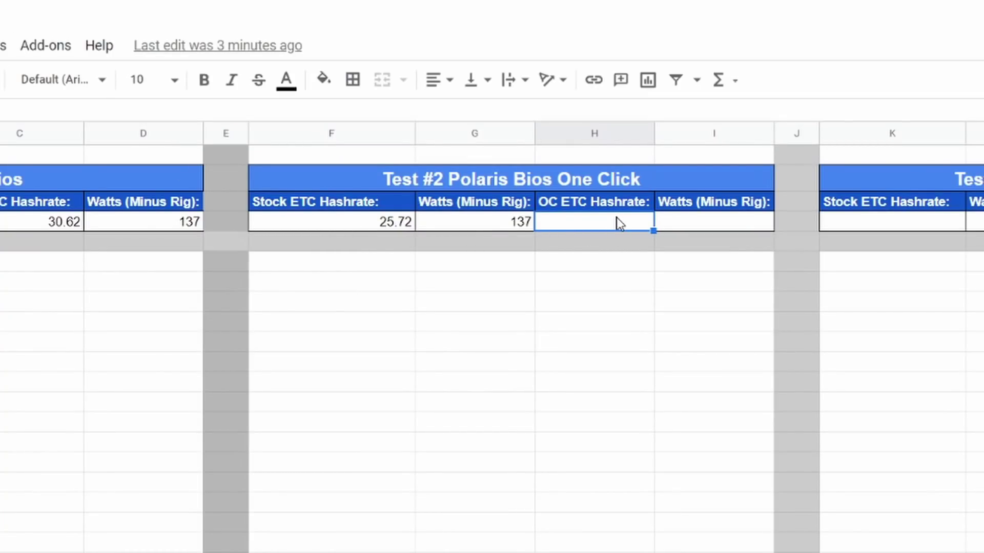
- Enter Test #2 overclock hashrate 31.12 and watts =157-20, then Test #3 stock hashrate 25.06
type("31.12")
left_click(681, 224)
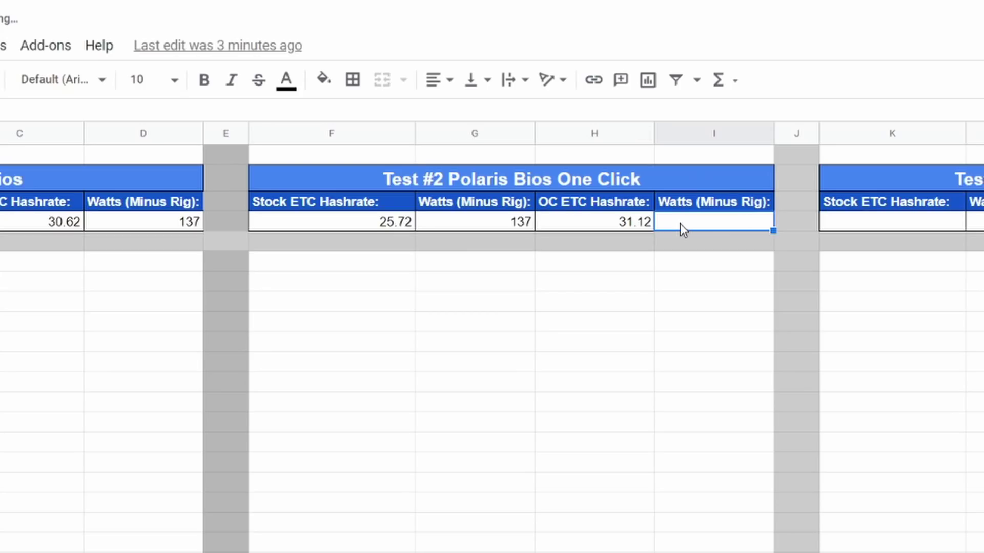
type("=157-20")
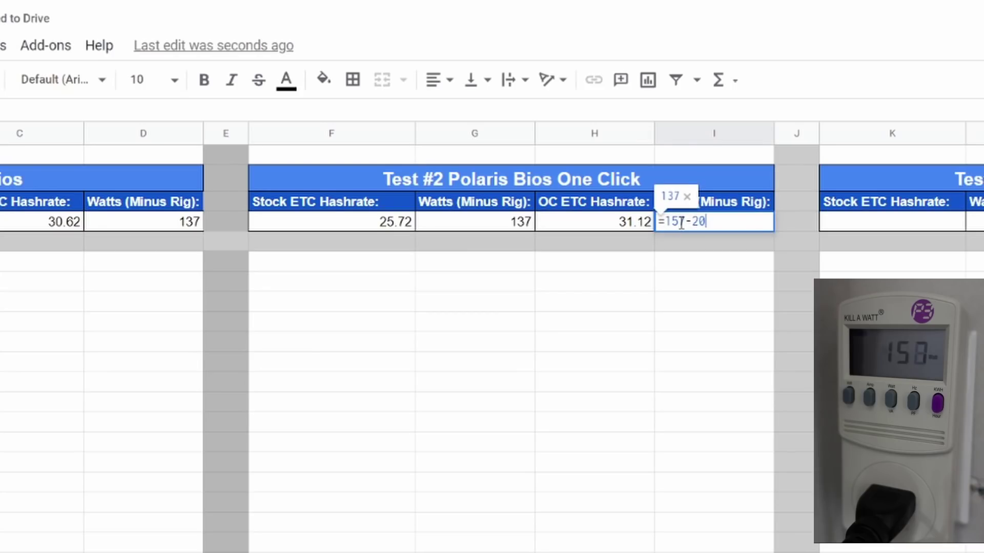
key("Return")
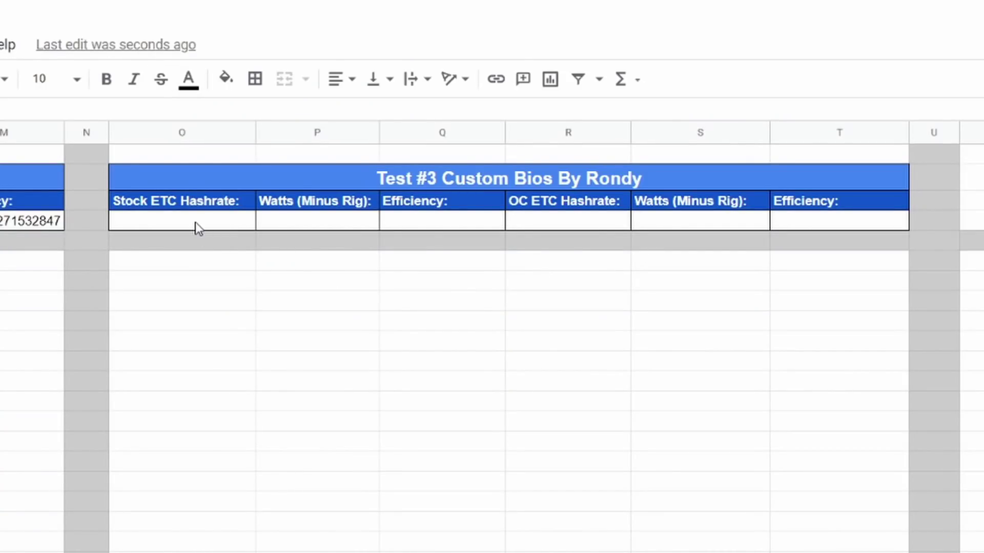
left_click(196, 222)
type("25.06")
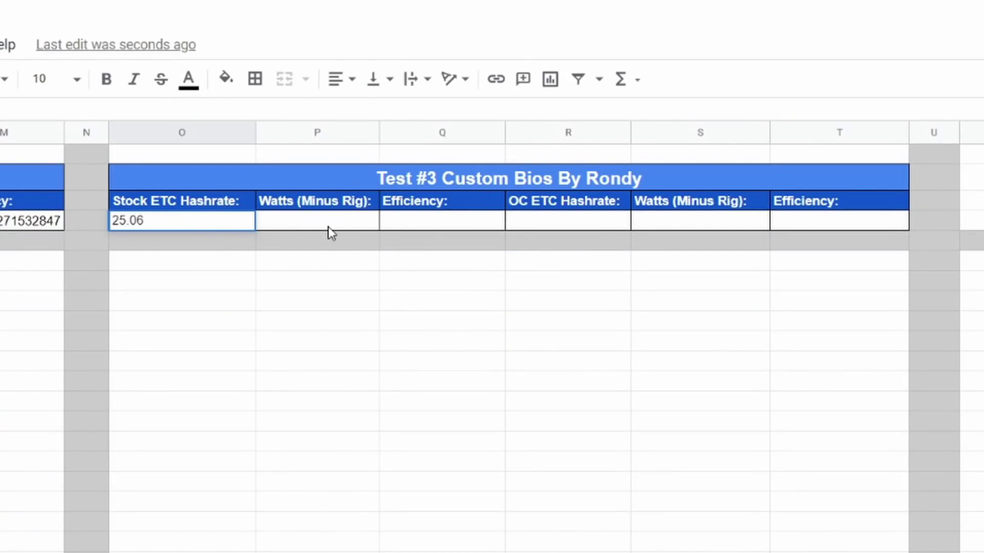
- Set the Test #3 stock wattage to =180-20, giving 160
left_click(334, 225)
type("=")
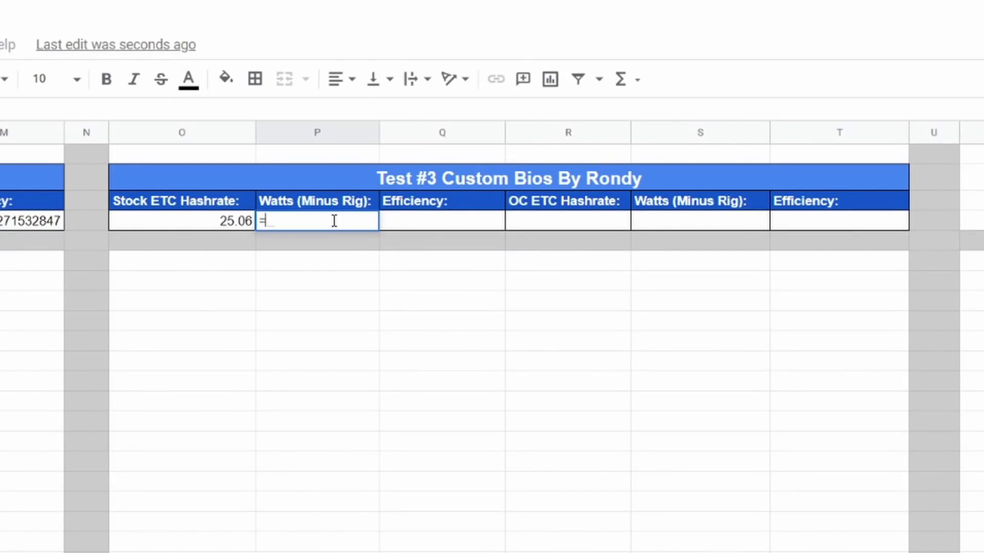
type("180-20")
key("Return")
left_click(335, 222)
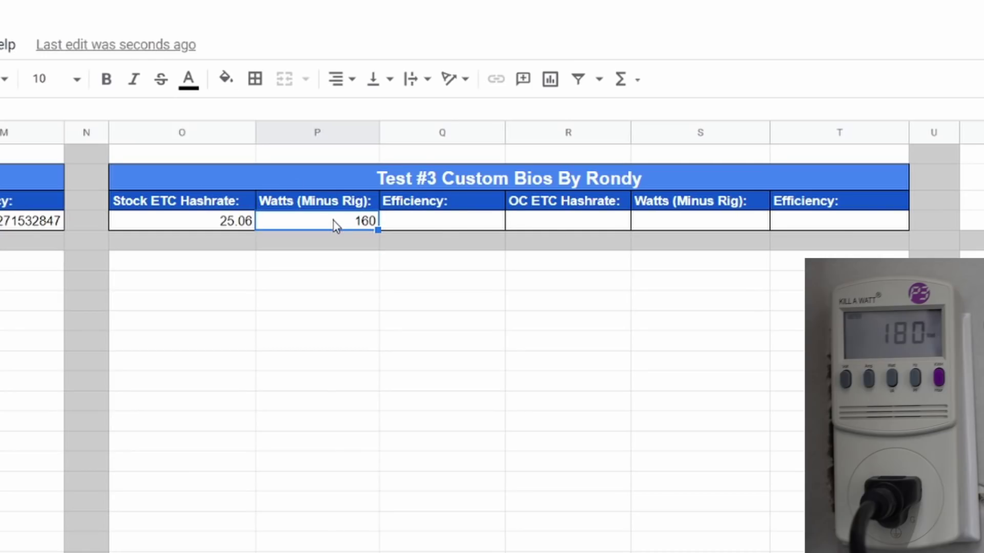
- Compute Test #3 stock efficiency as hashrate divided by watts, giving 0.156625
left_click(419, 230)
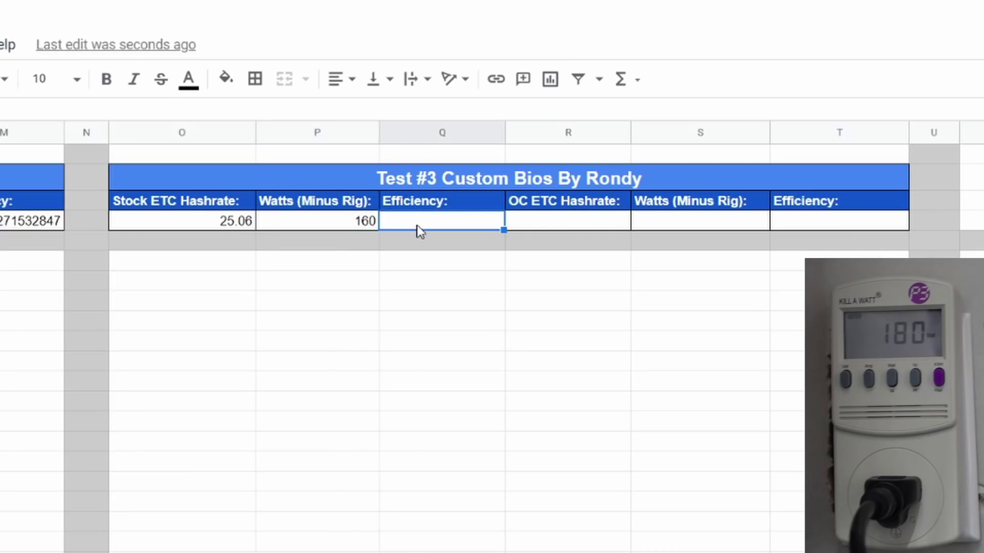
type("=")
left_click(215, 225)
type("/")
left_click(349, 223)
key("Return")
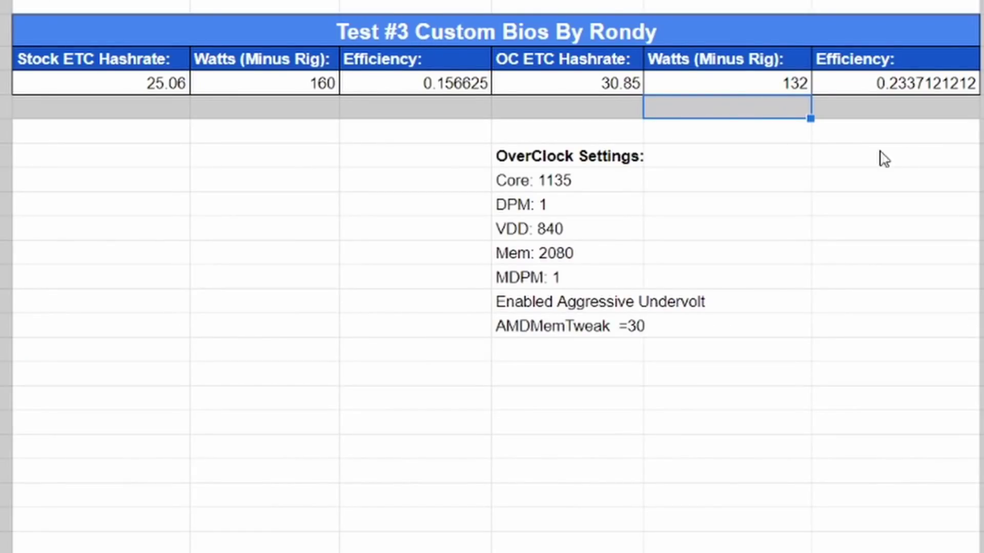
- Point out Test #3's overclocked 30.85 hashrate, VDD 840 setting and 132 watts
left_click(841, 187)
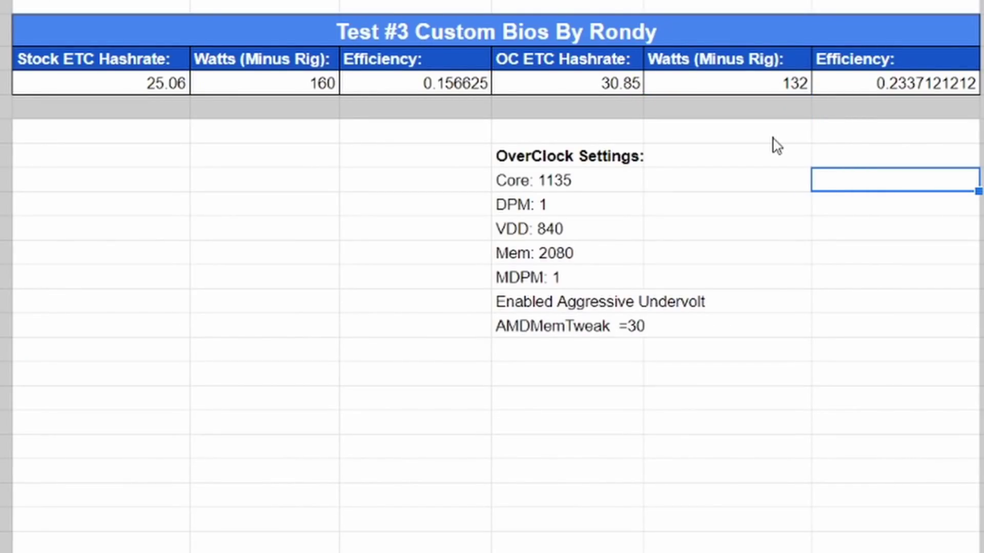
left_click(623, 85)
left_click(584, 163)
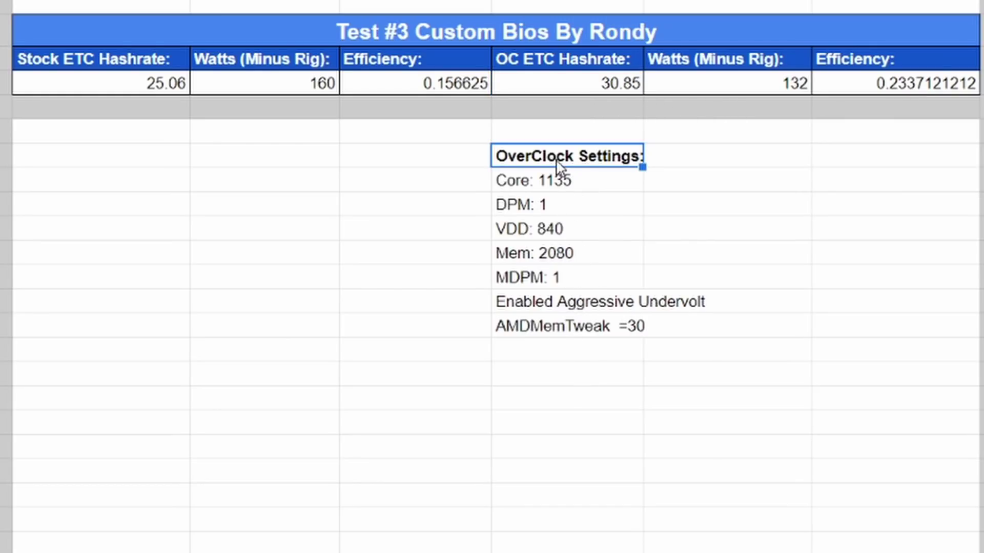
left_click(633, 228)
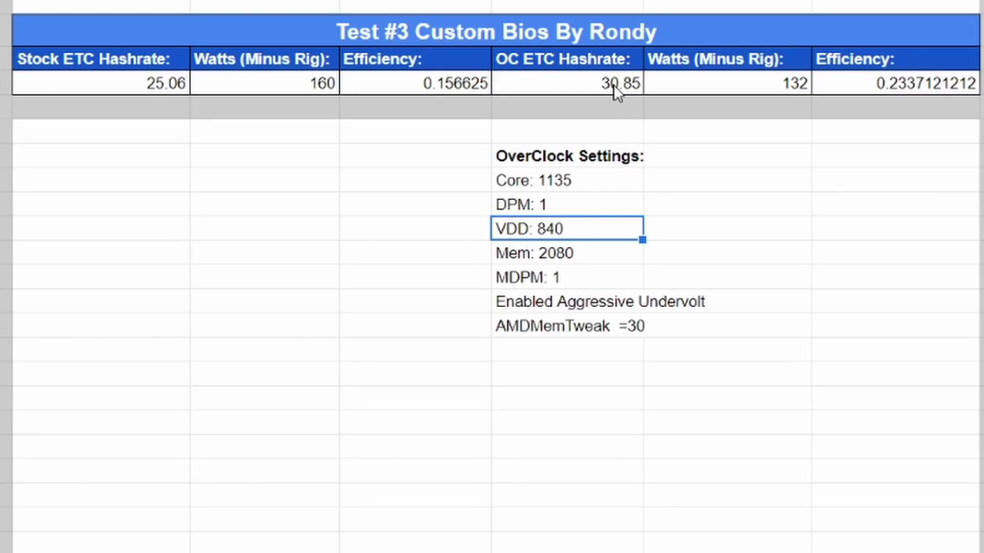
left_click(796, 86)
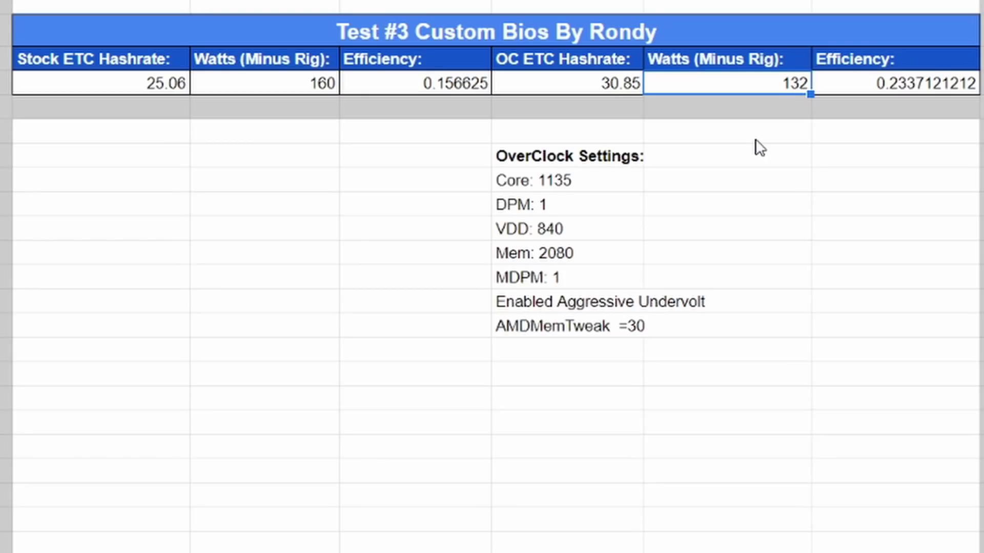
left_click(626, 84)
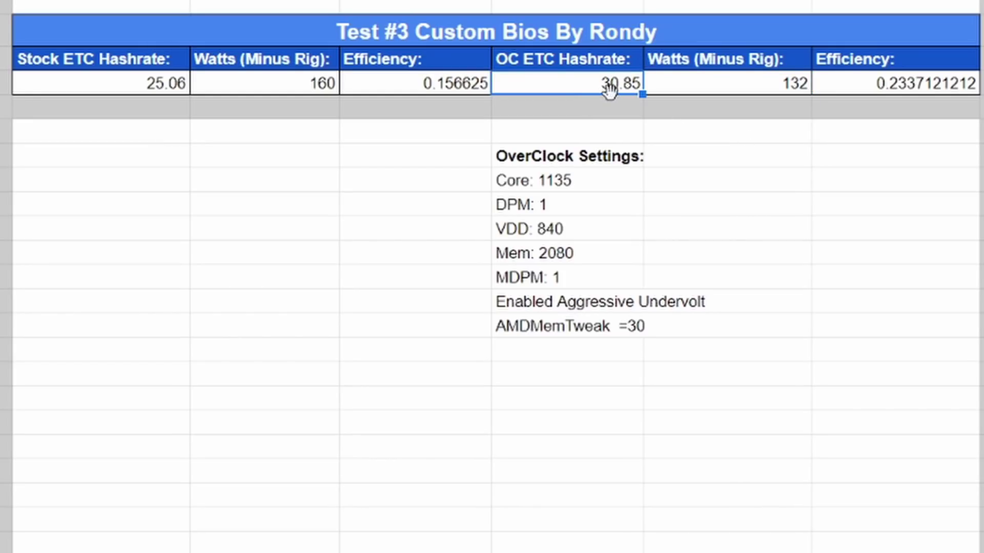
left_click(748, 91)
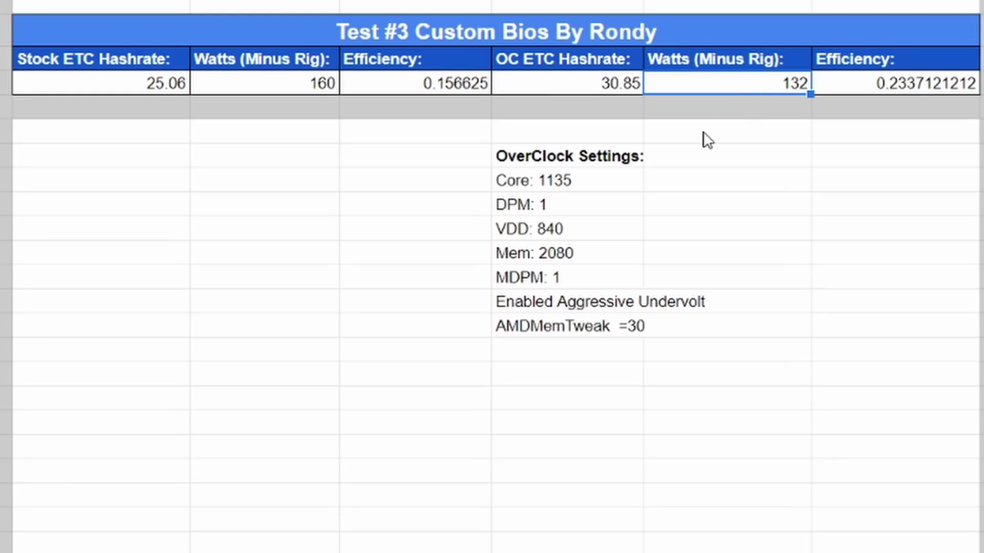
left_click(615, 85)
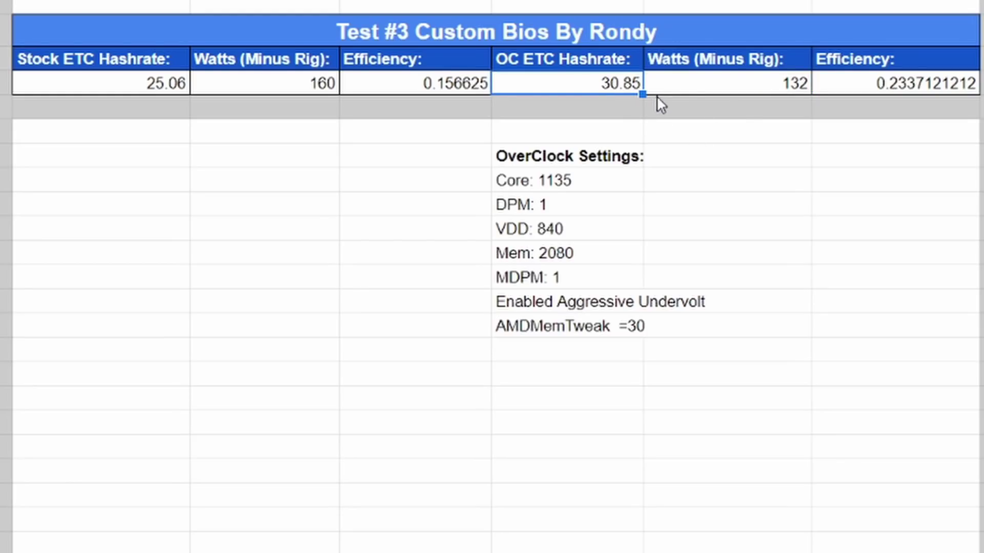
left_click(783, 88)
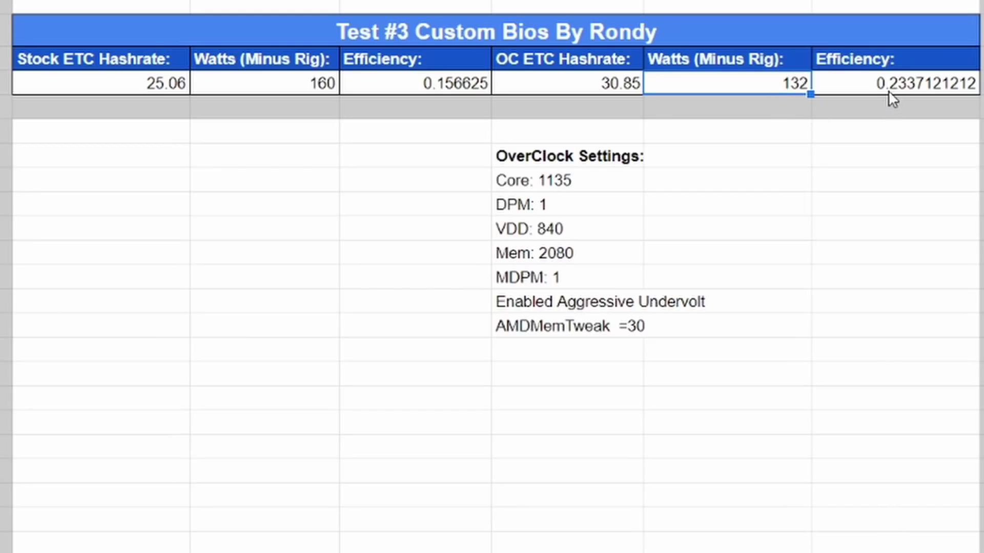
- Fill the 0.2337121212 overclocked efficiency cell bright green
left_click(916, 87)
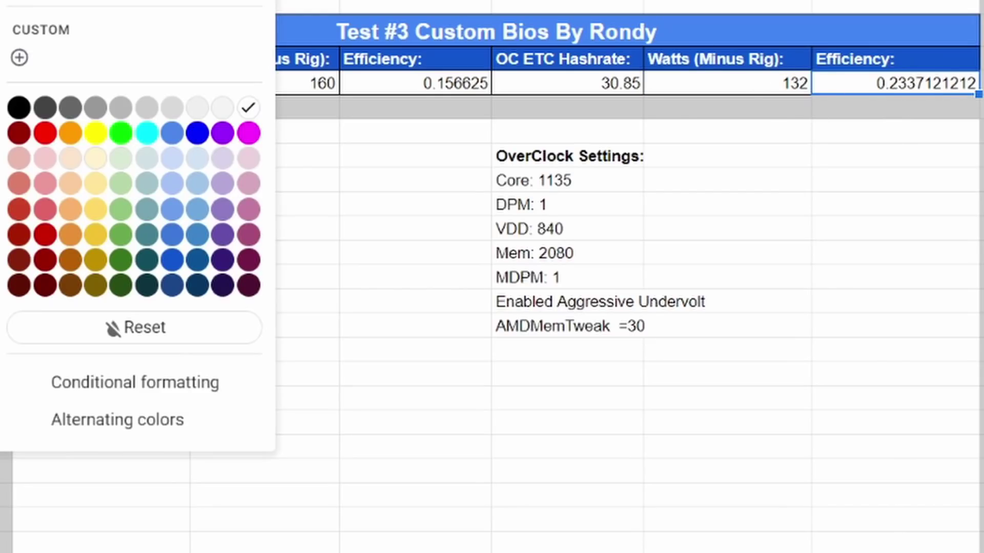
left_click(124, 134)
left_click(728, 203)
left_click(896, 93)
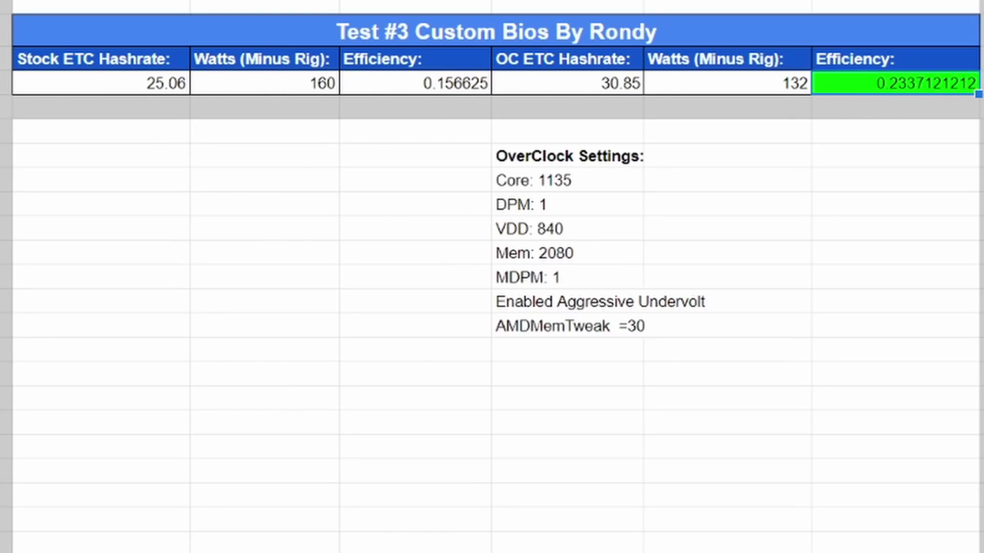
scroll(491, 276, "left", 3)
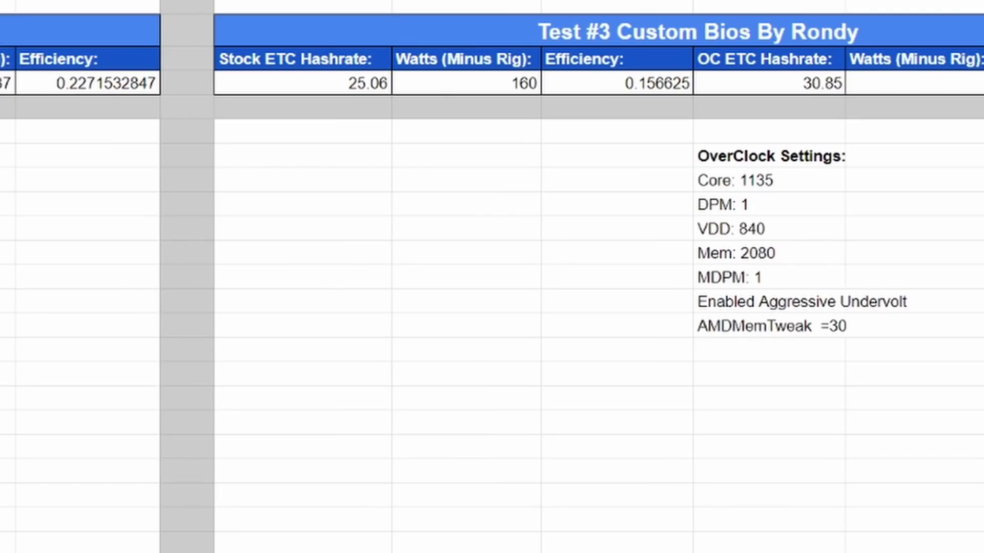
scroll(492, 277, "left", 5)
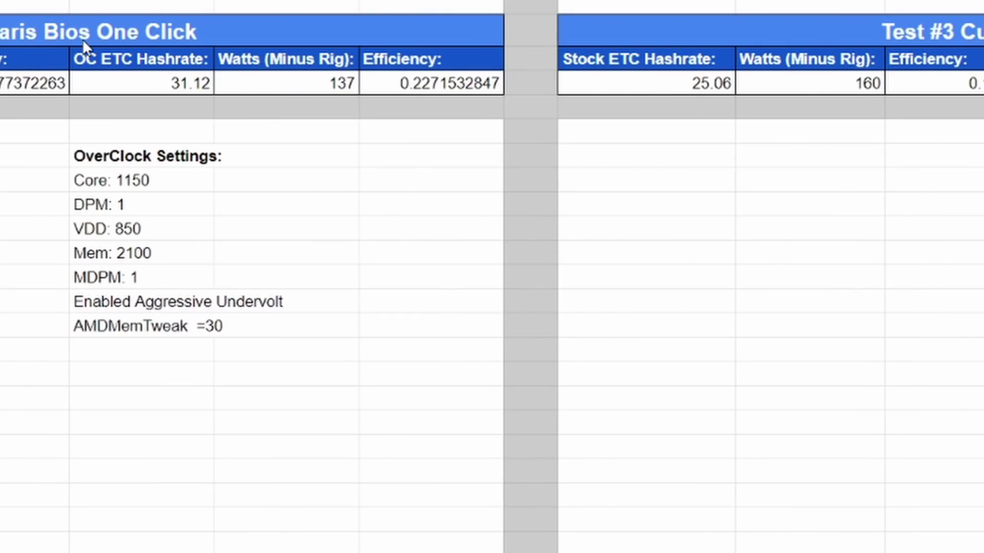
scroll(349, 147, "left", 6)
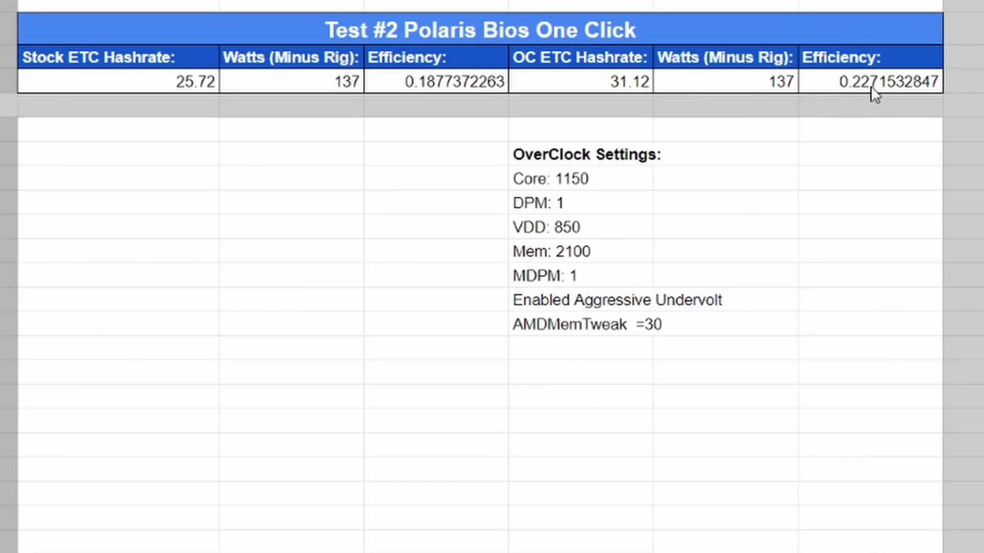
left_click(851, 89)
left_click(626, 91)
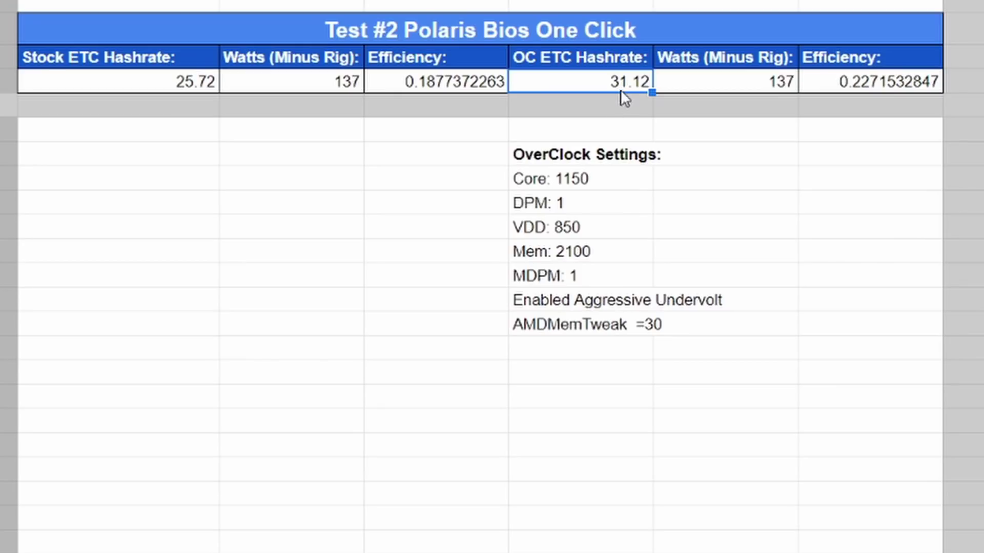
left_click_drag(578, 180, 606, 286)
left_click(762, 83)
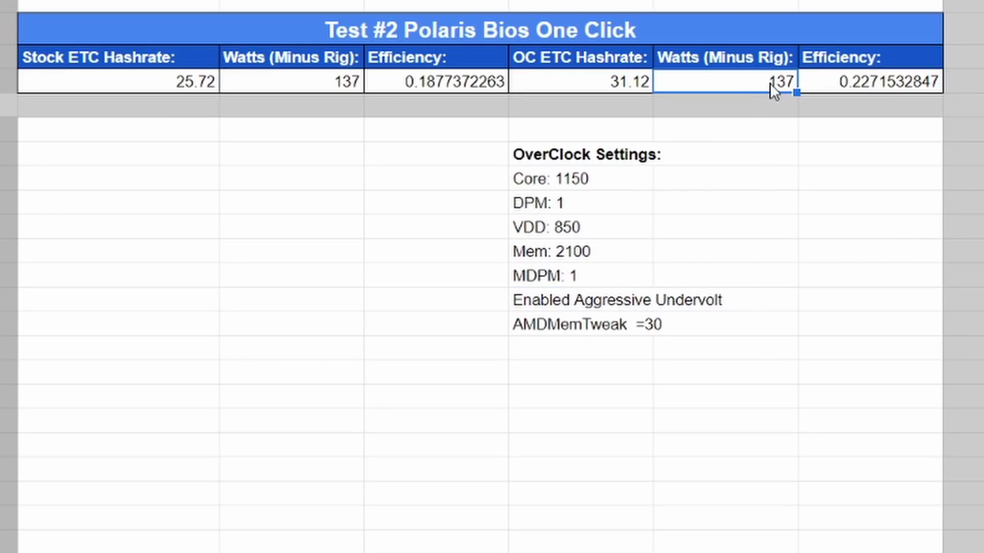
left_click(869, 85)
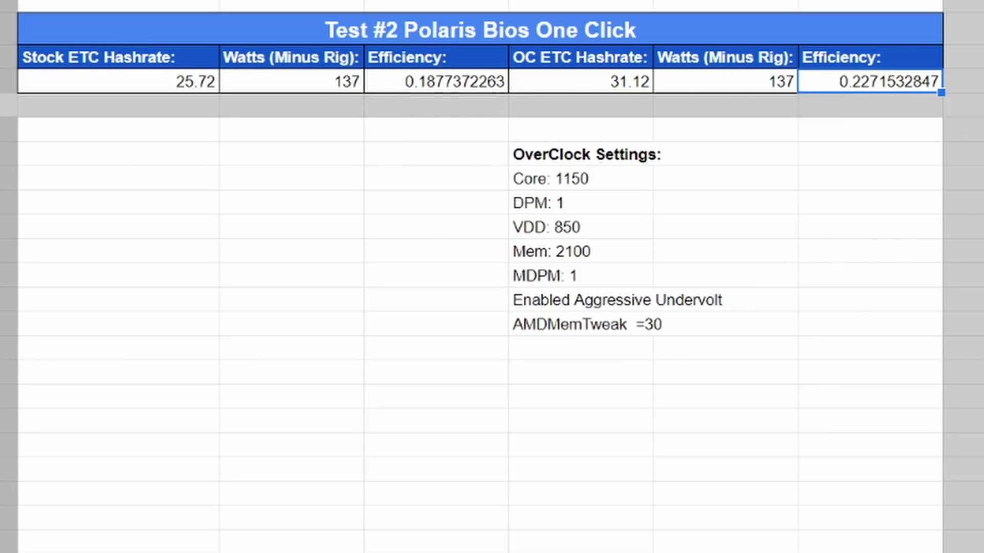
scroll(492, 276, "left", 10)
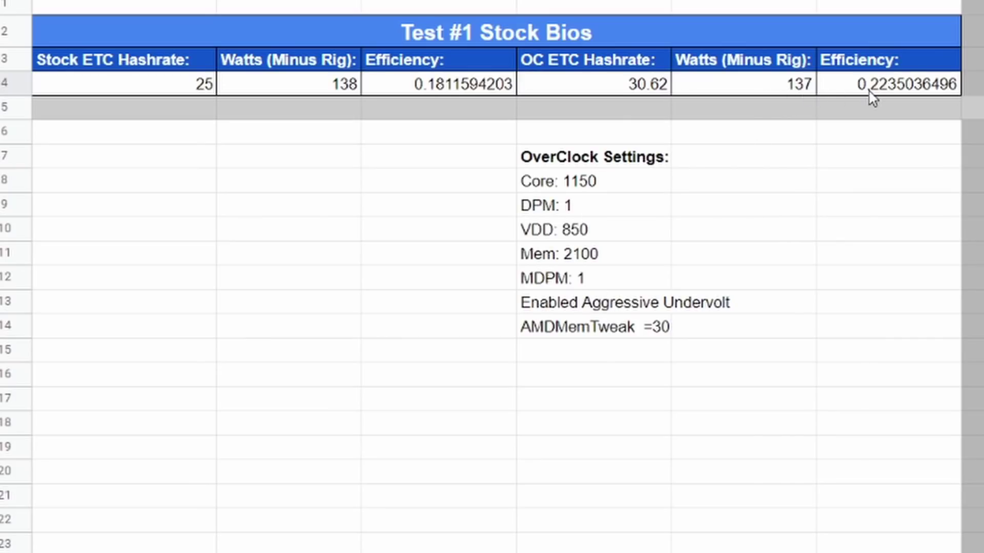
scroll(492, 277, "right", 15)
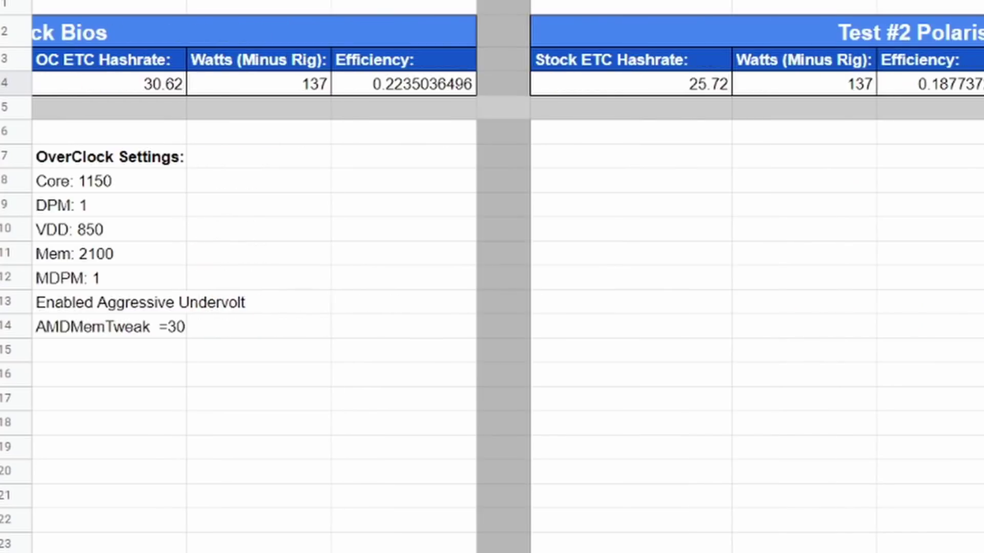